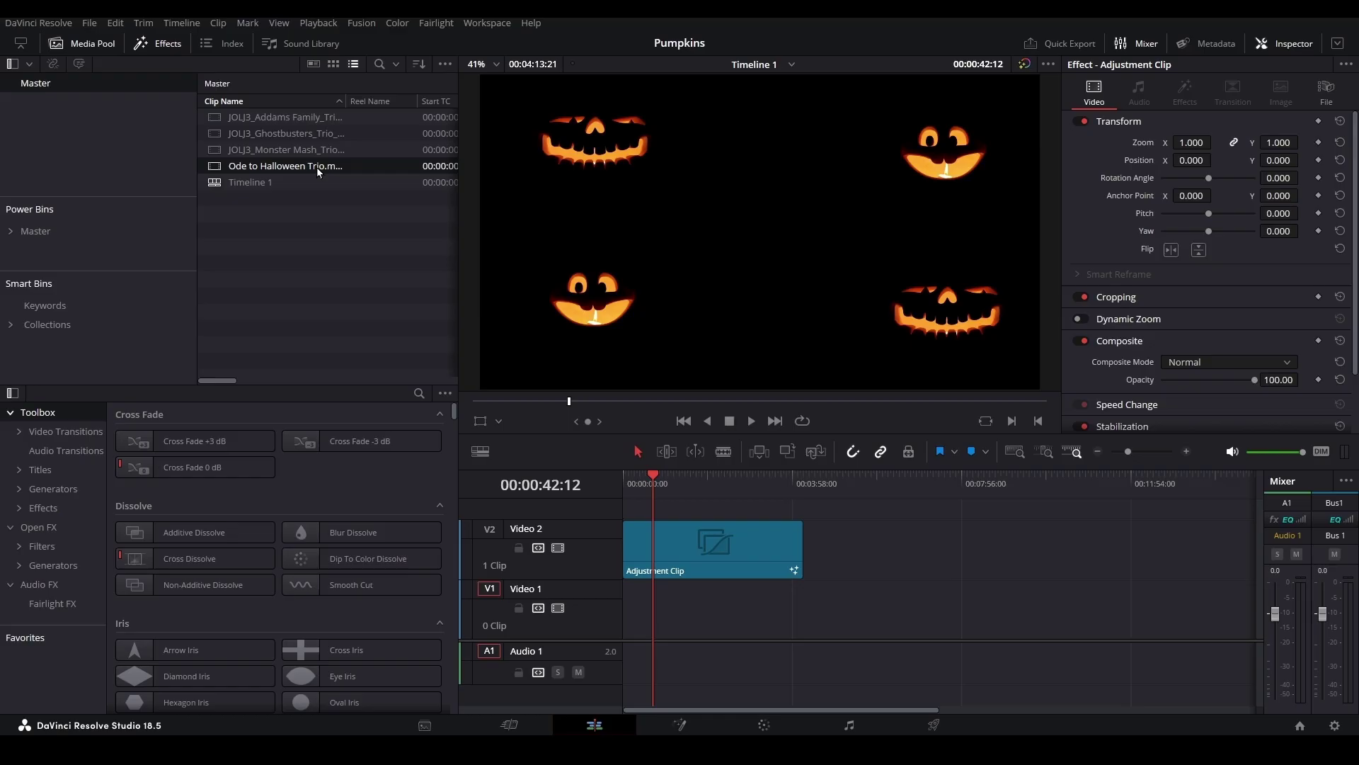
Step: Place Ode to Halloween Trio.mp4 on Video 1 and show the timeline resolution choices
left_click_drag(317, 167, 623, 610)
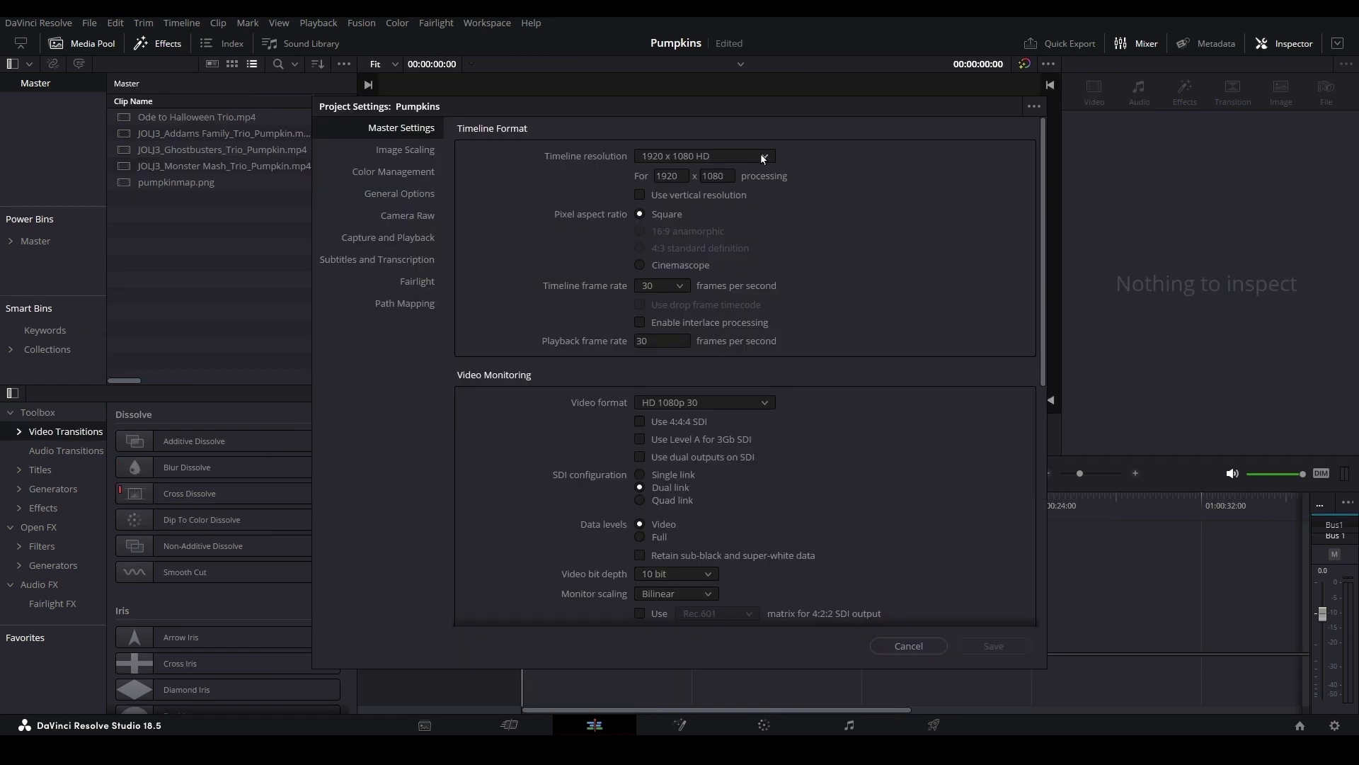
left_click(762, 157)
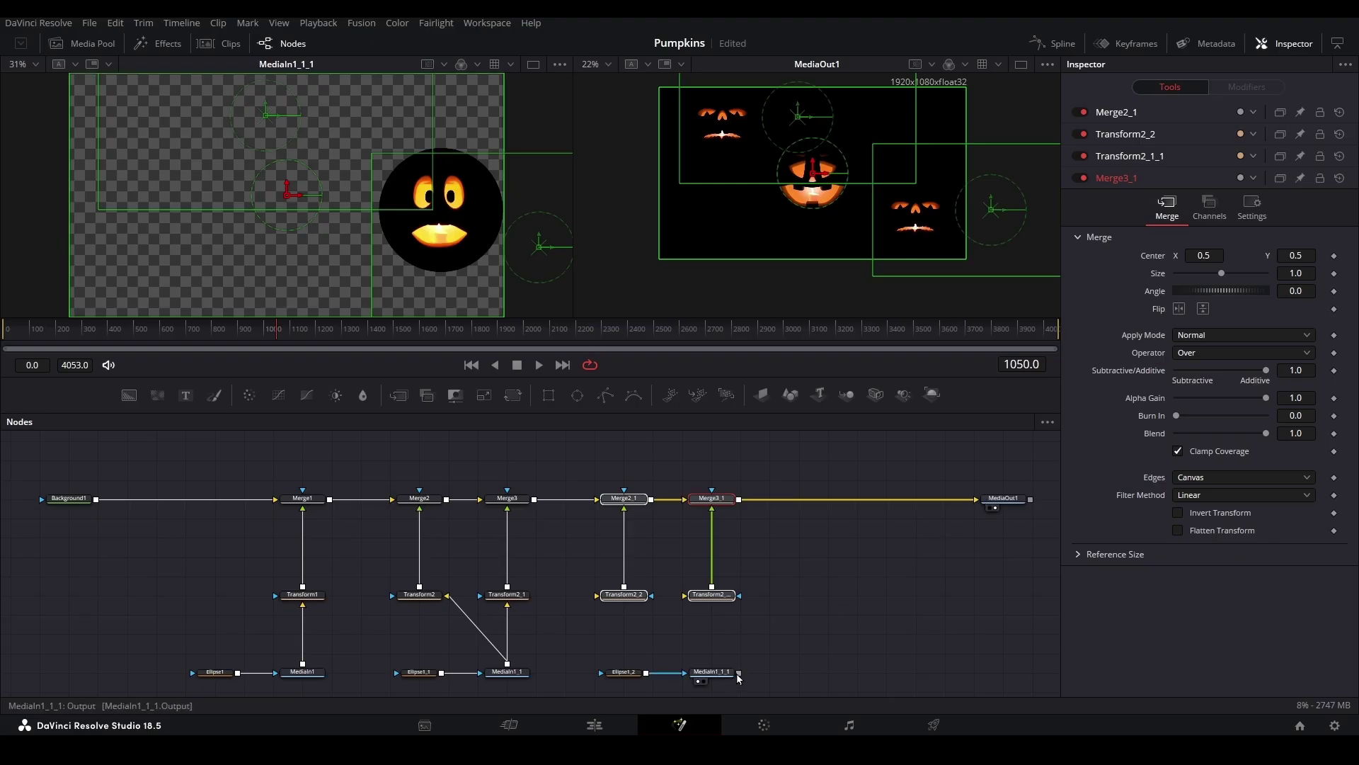
Step: Link MediaIn1_1_1's output into Transform2_2 and another transform, then reselect Transform2_2
left_click_drag(740, 674, 651, 595)
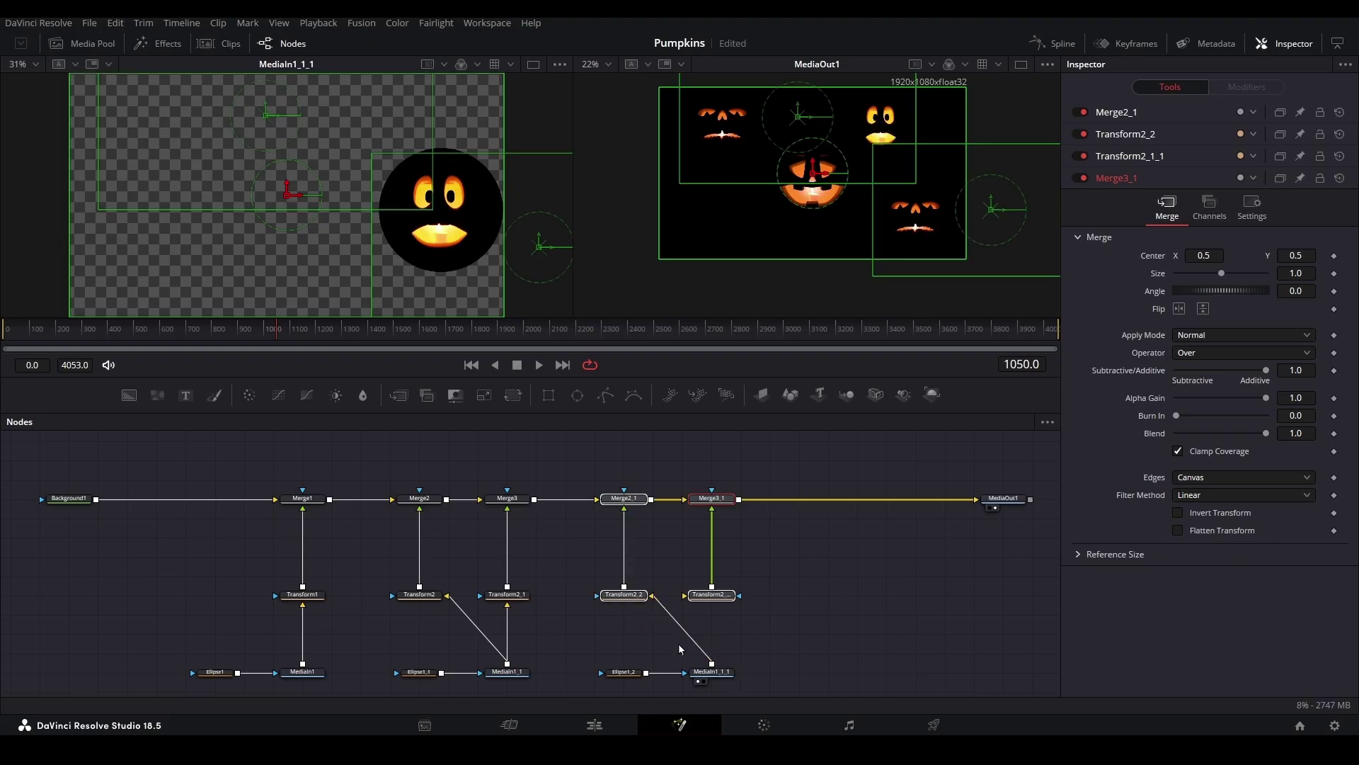
left_click_drag(712, 665, 715, 598)
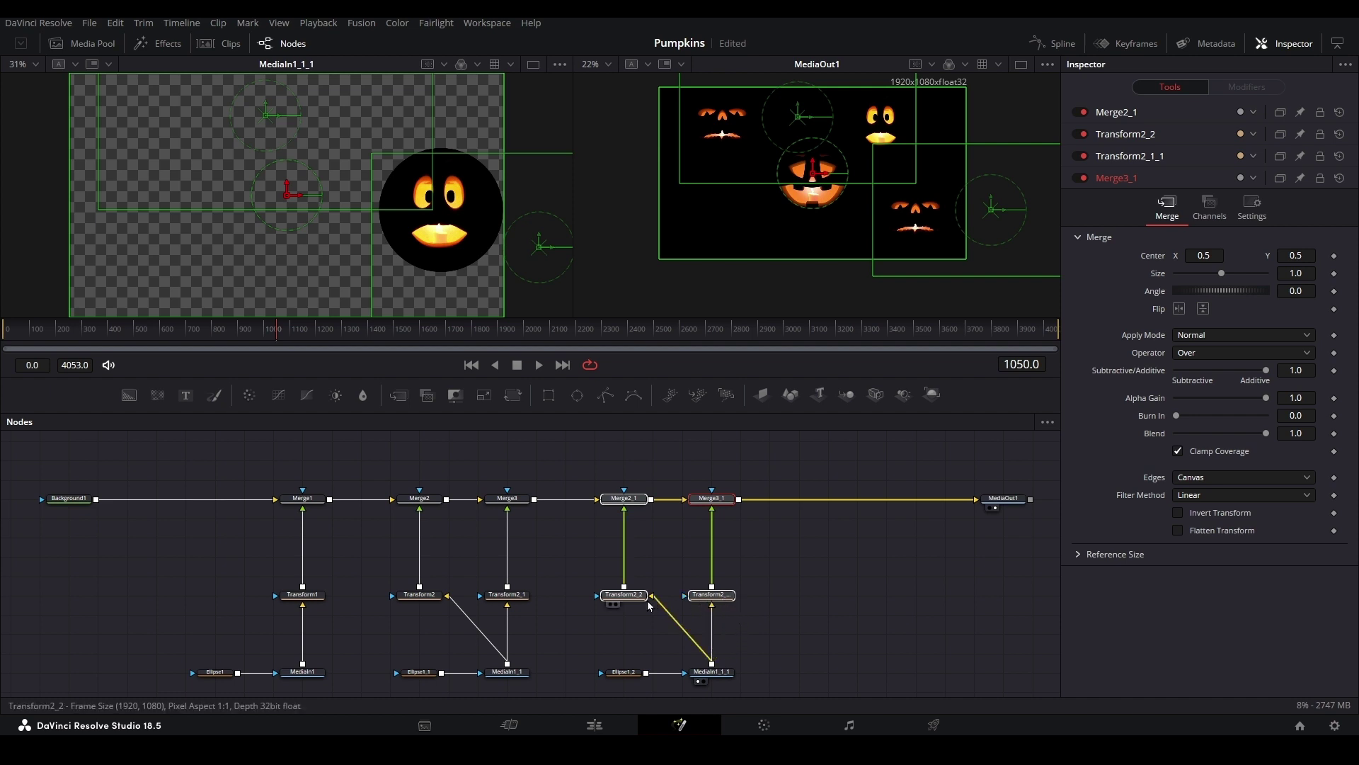
left_click(650, 576)
left_click(630, 597)
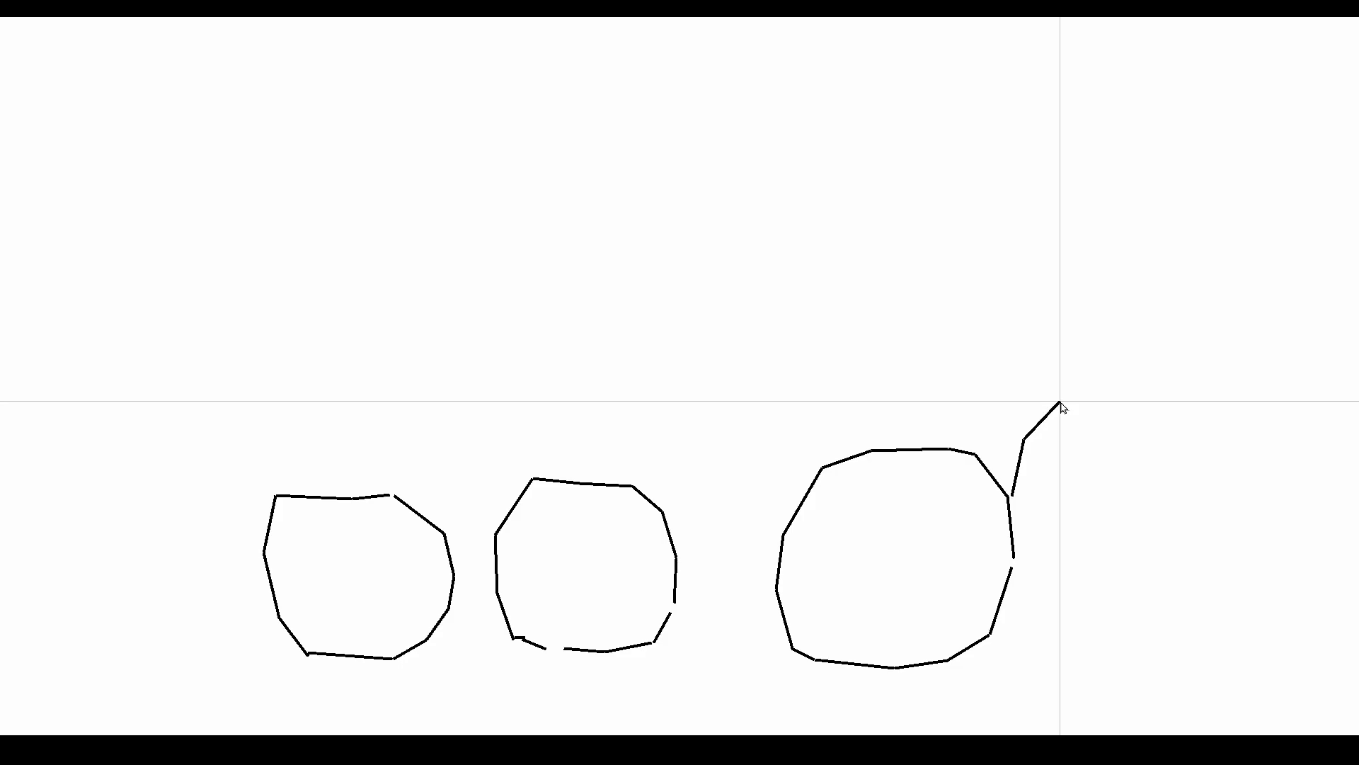
Step: Extend the stem outline with three more points, then reopen the clip's Fusion composition
left_click(1060, 402)
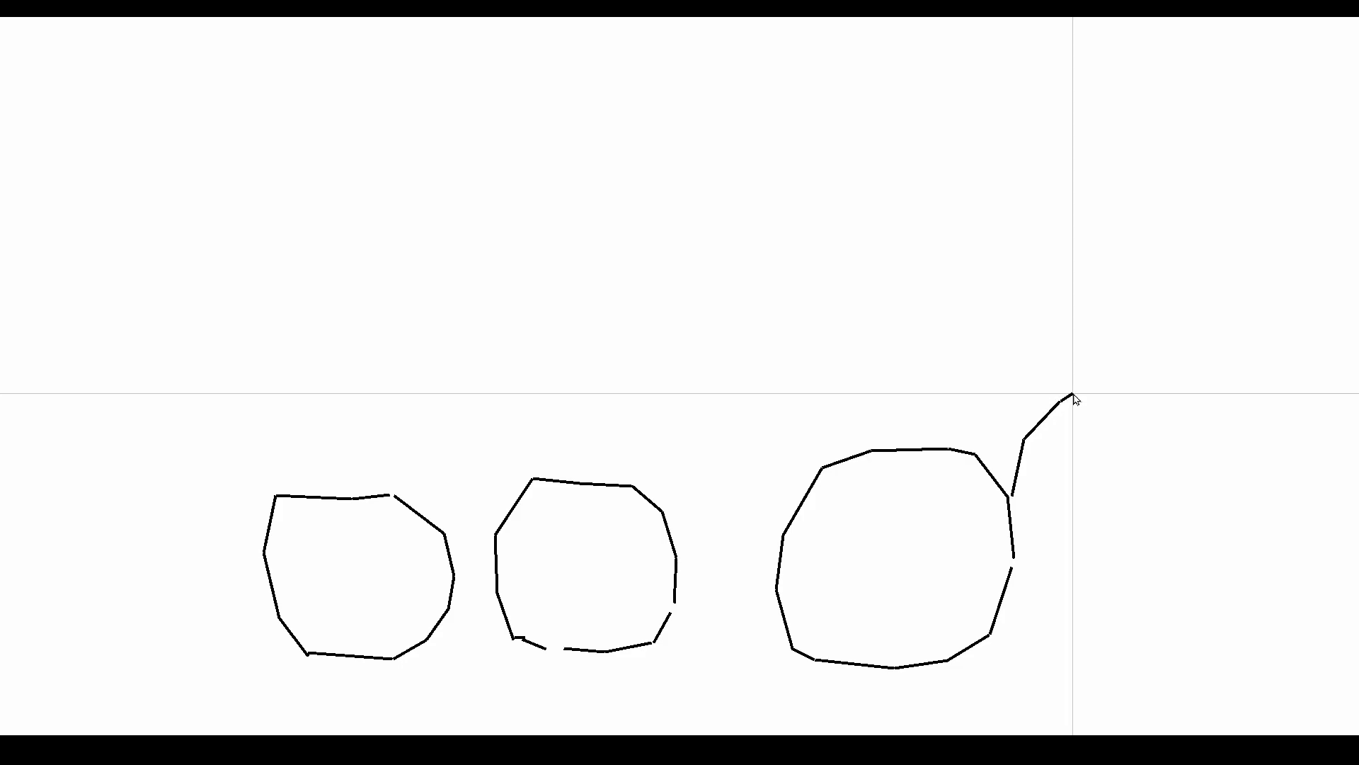
left_click(1094, 375)
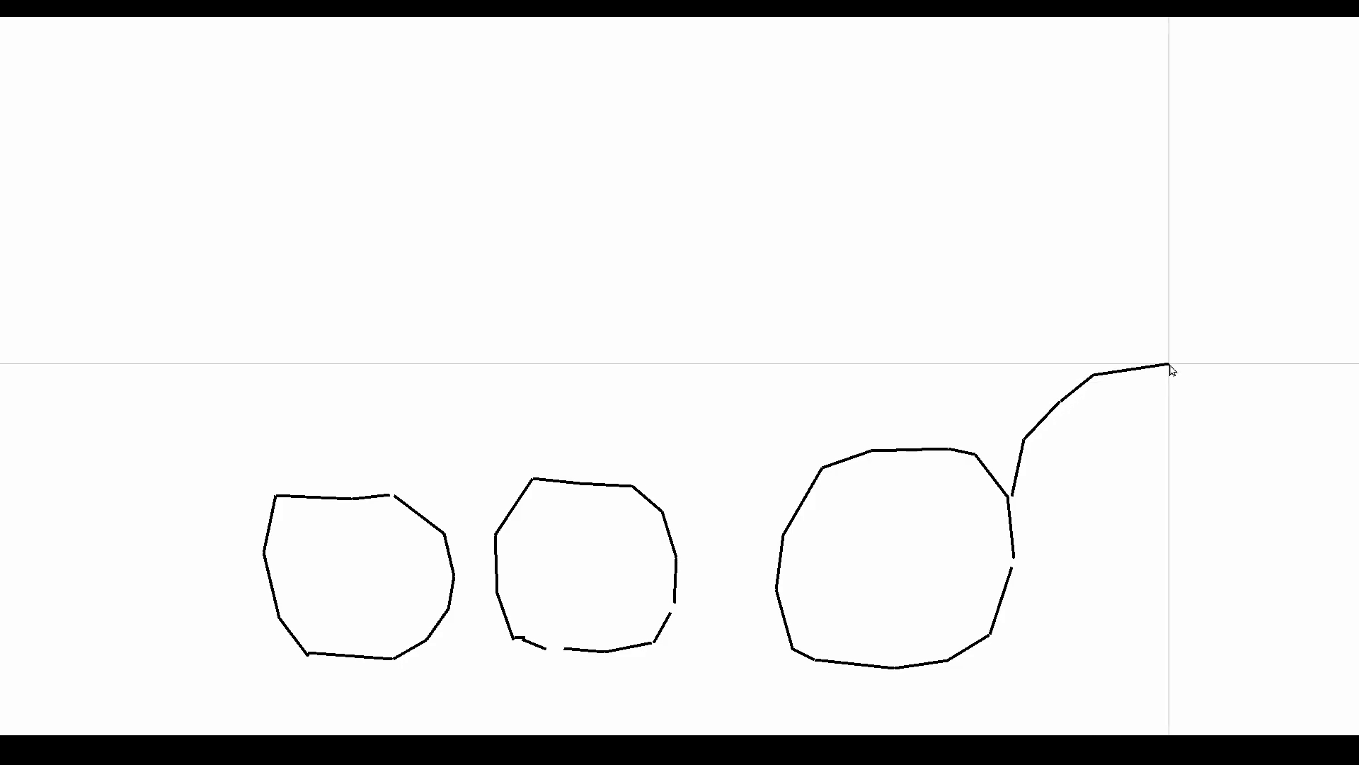
left_click(1171, 364)
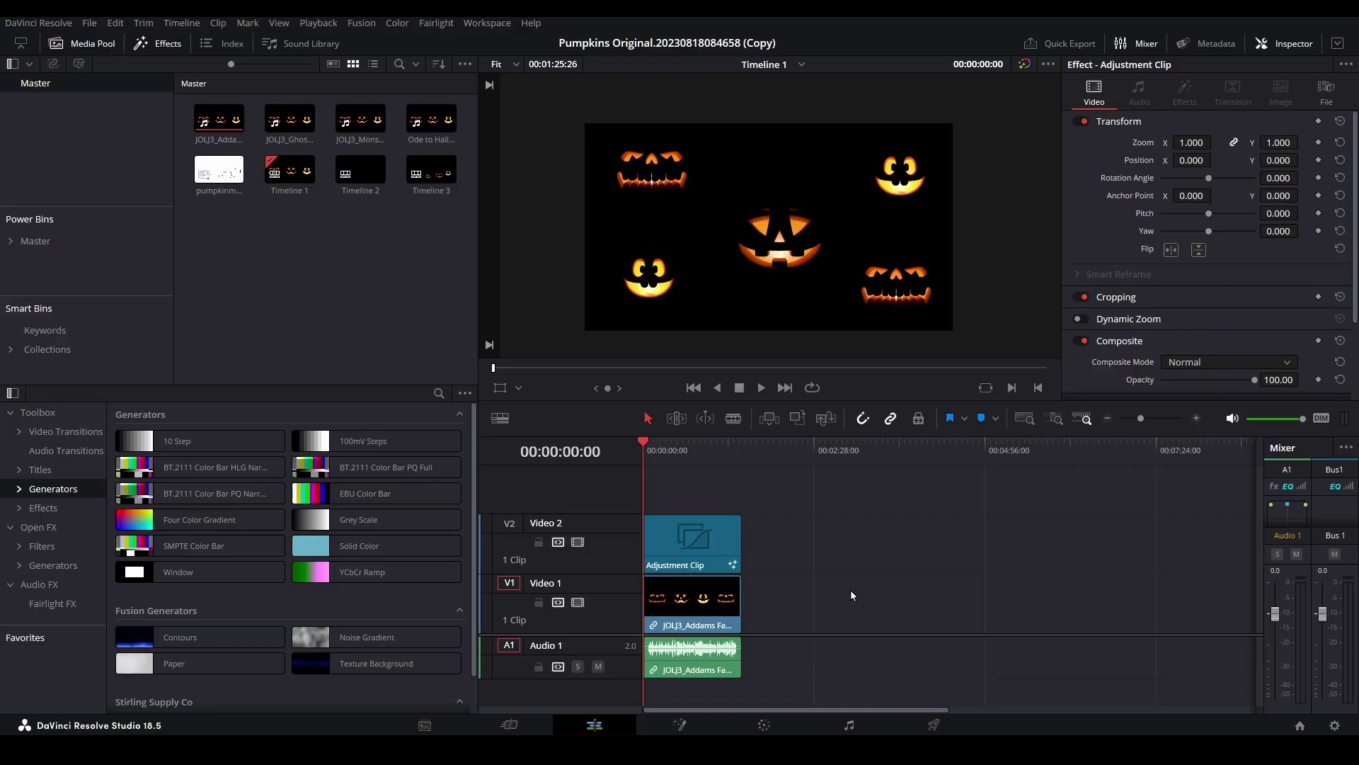
left_click(702, 719)
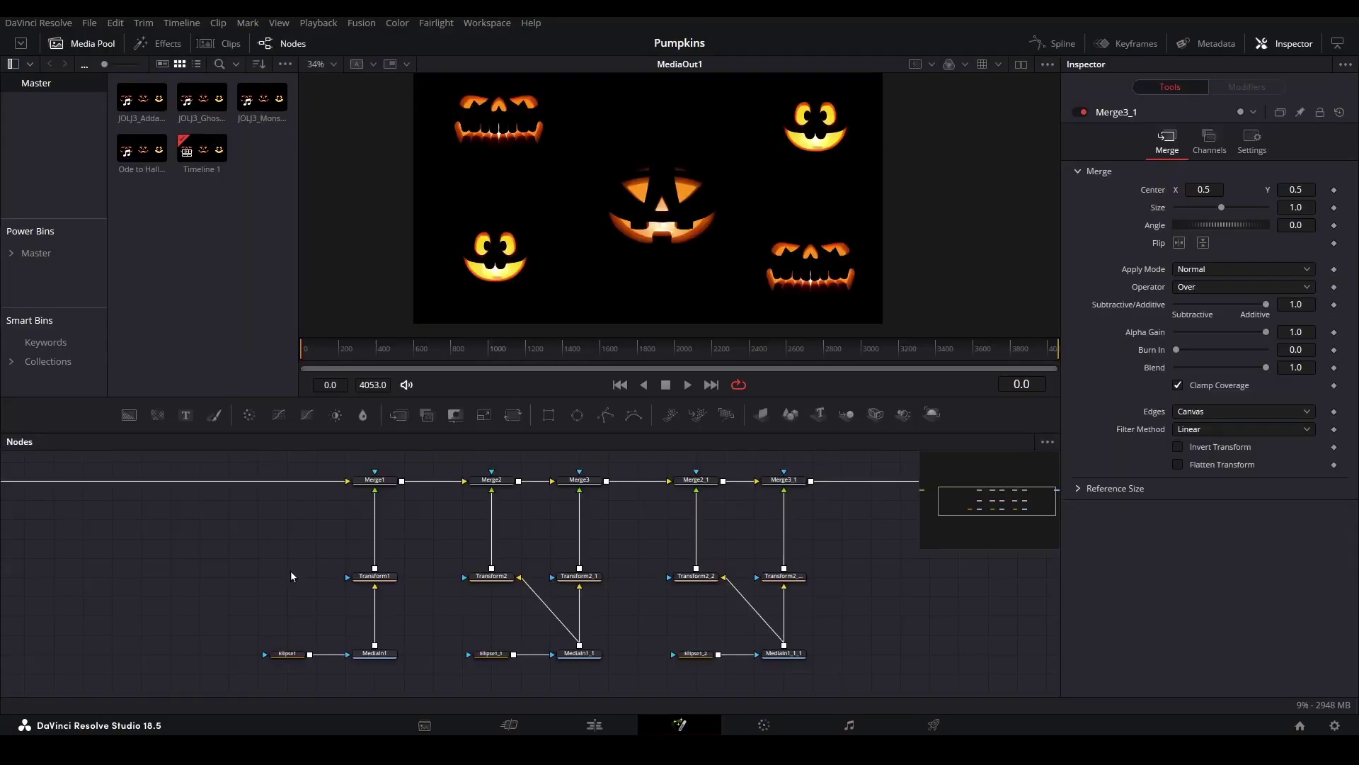
Step: Drop pumpkinmap.png into the node graph as MediaIn2 and pan to show it beside Background1
mouse_move(326, 750)
left_click(326, 680)
left_click_drag(1068, 233, 74, 646)
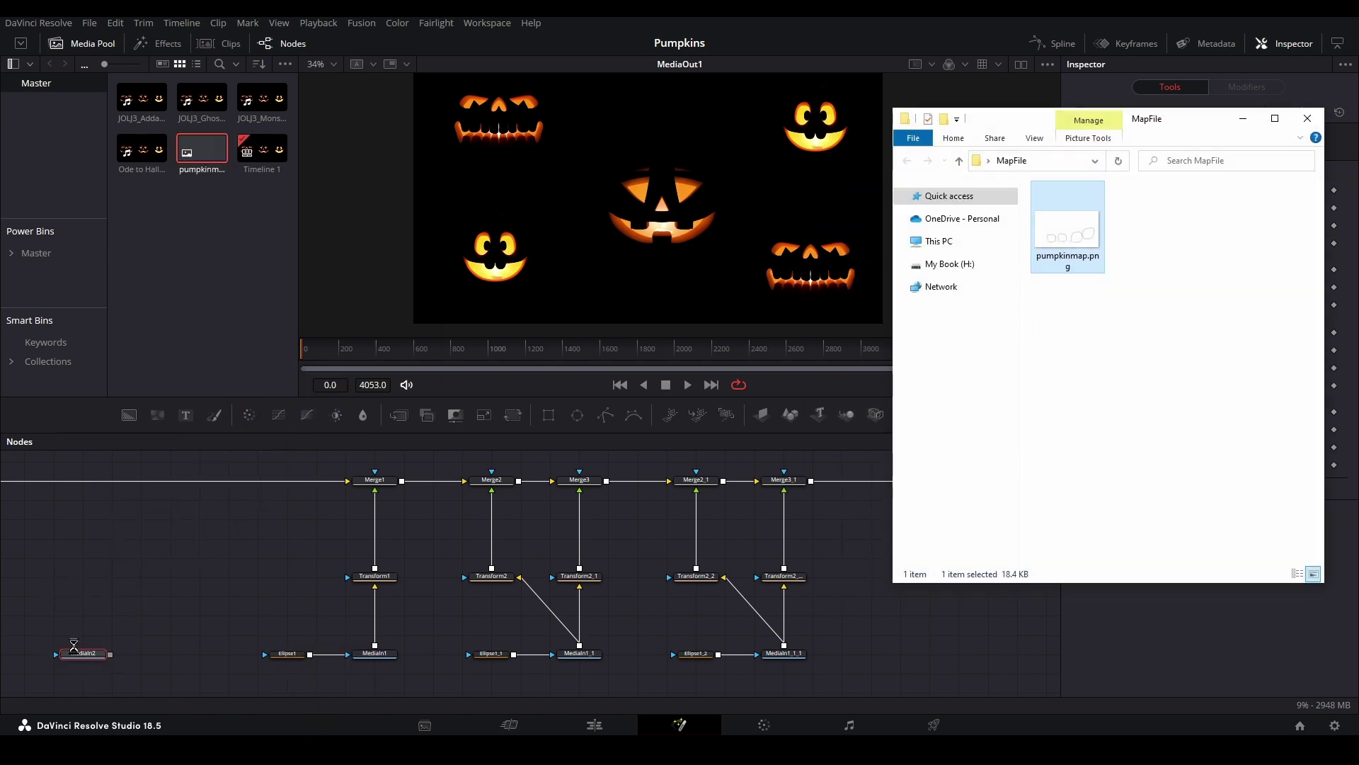
left_click(1243, 119)
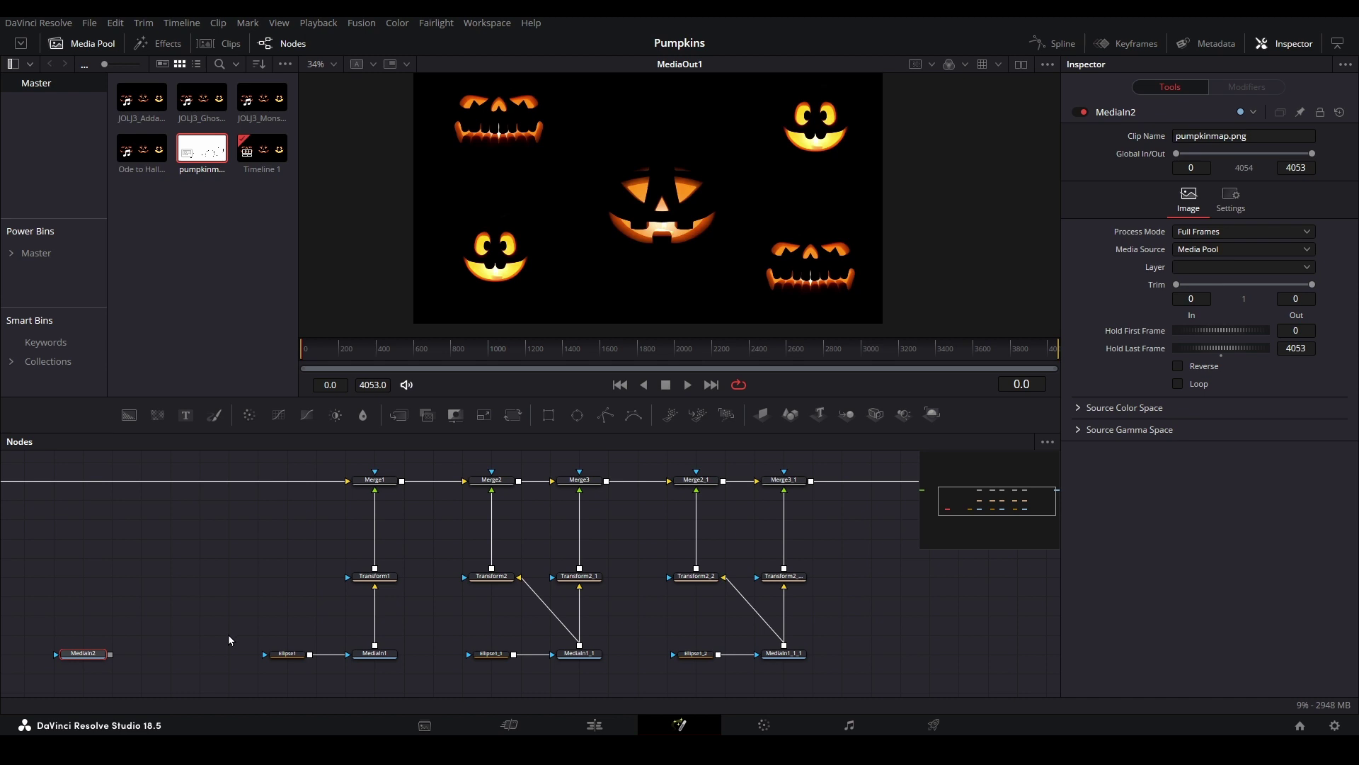
left_click_drag(134, 585, 365, 583)
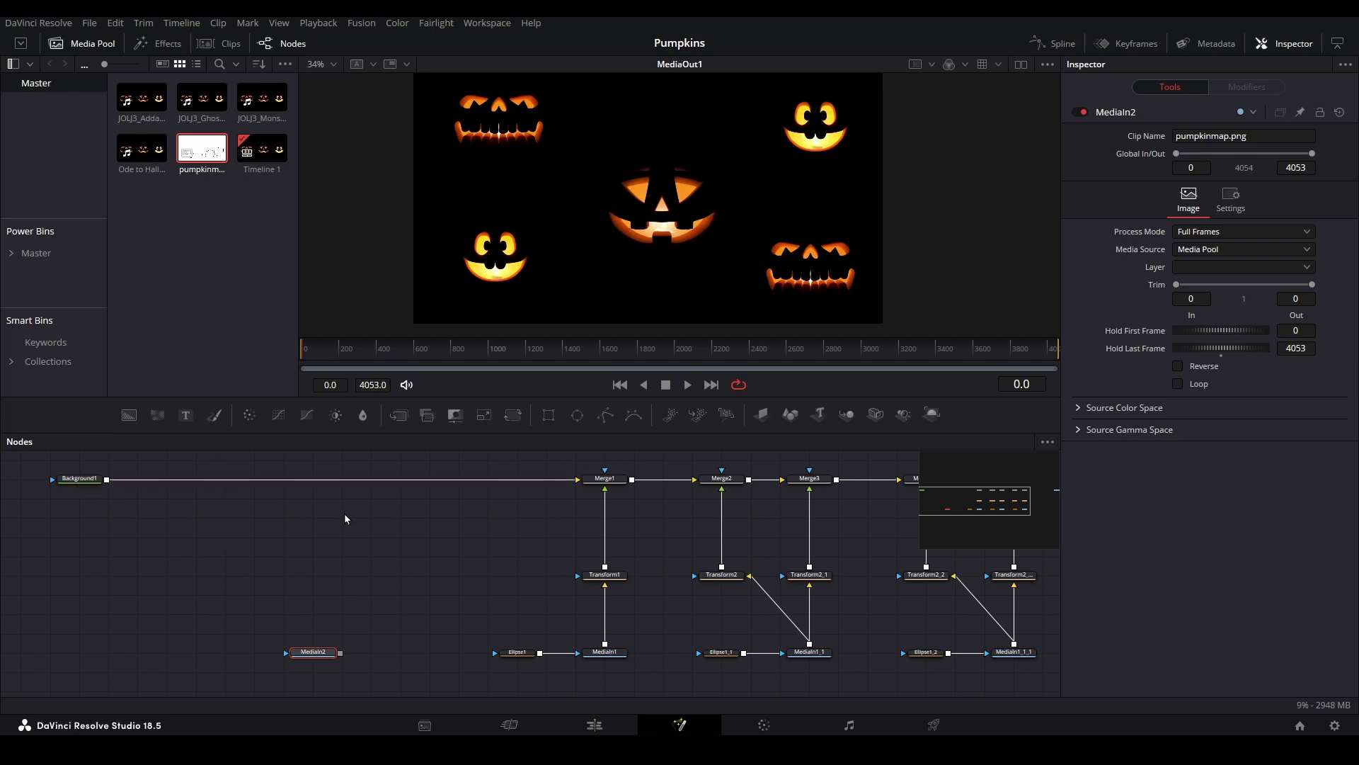
left_click_drag(539, 539, 364, 542)
left_click_drag(635, 555, 725, 549)
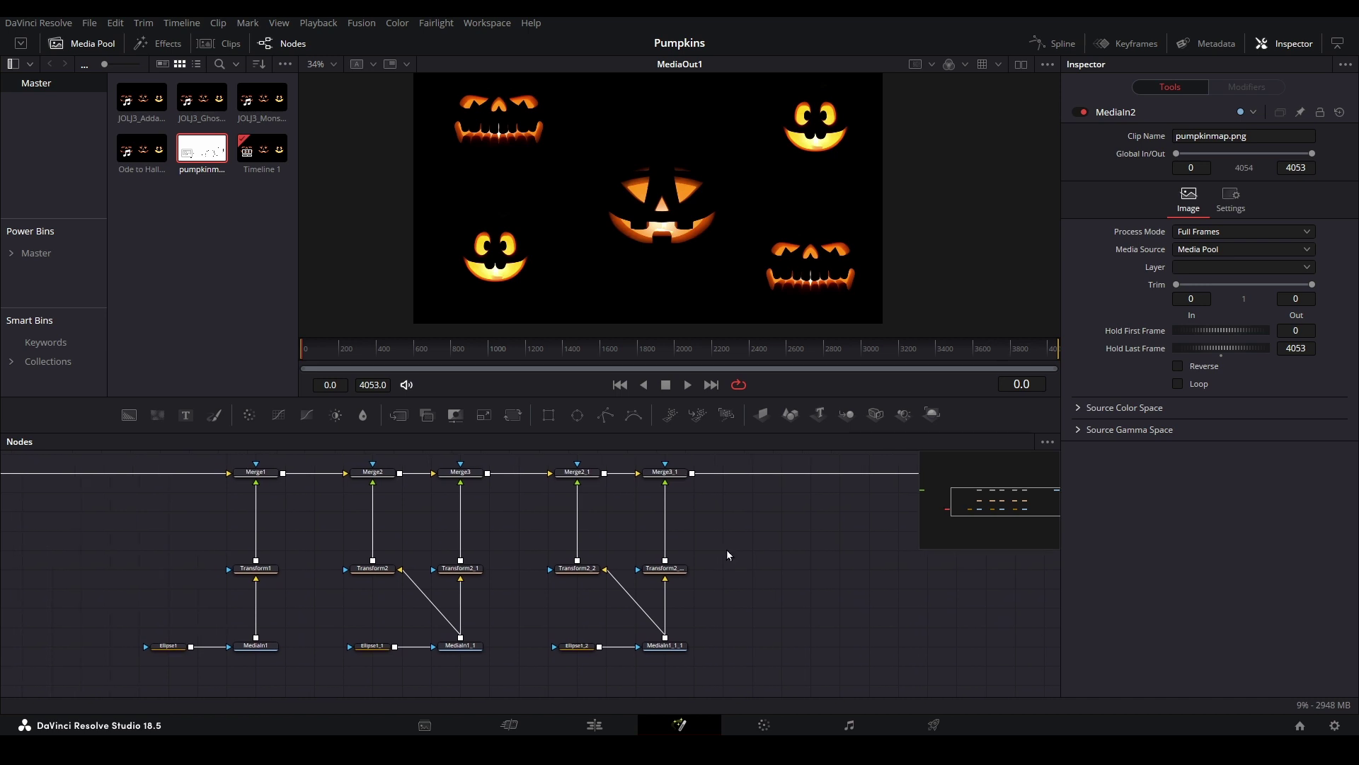
left_click_drag(168, 560, 469, 558)
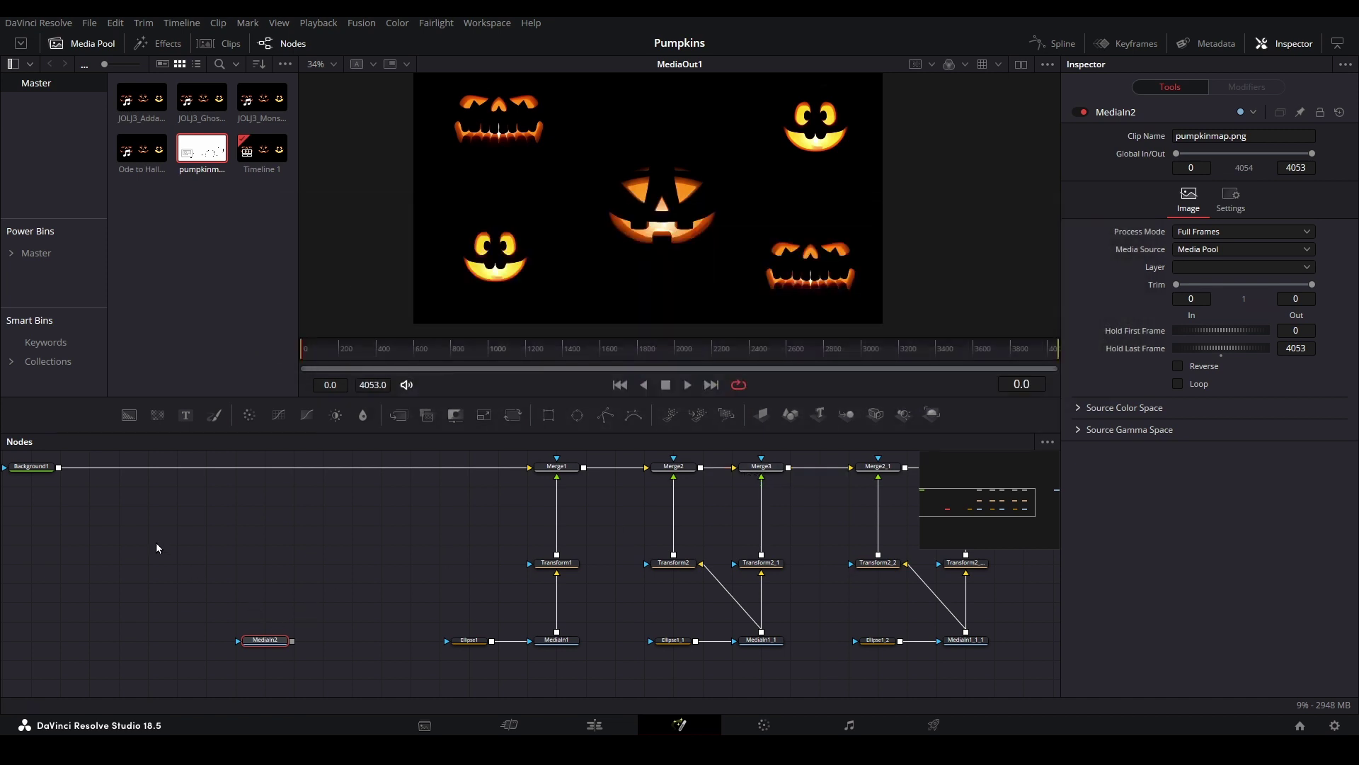
Step: Add Merge4 after Background1 and connect MediaIn2's pumpkin map to its foreground input
left_click(35, 468)
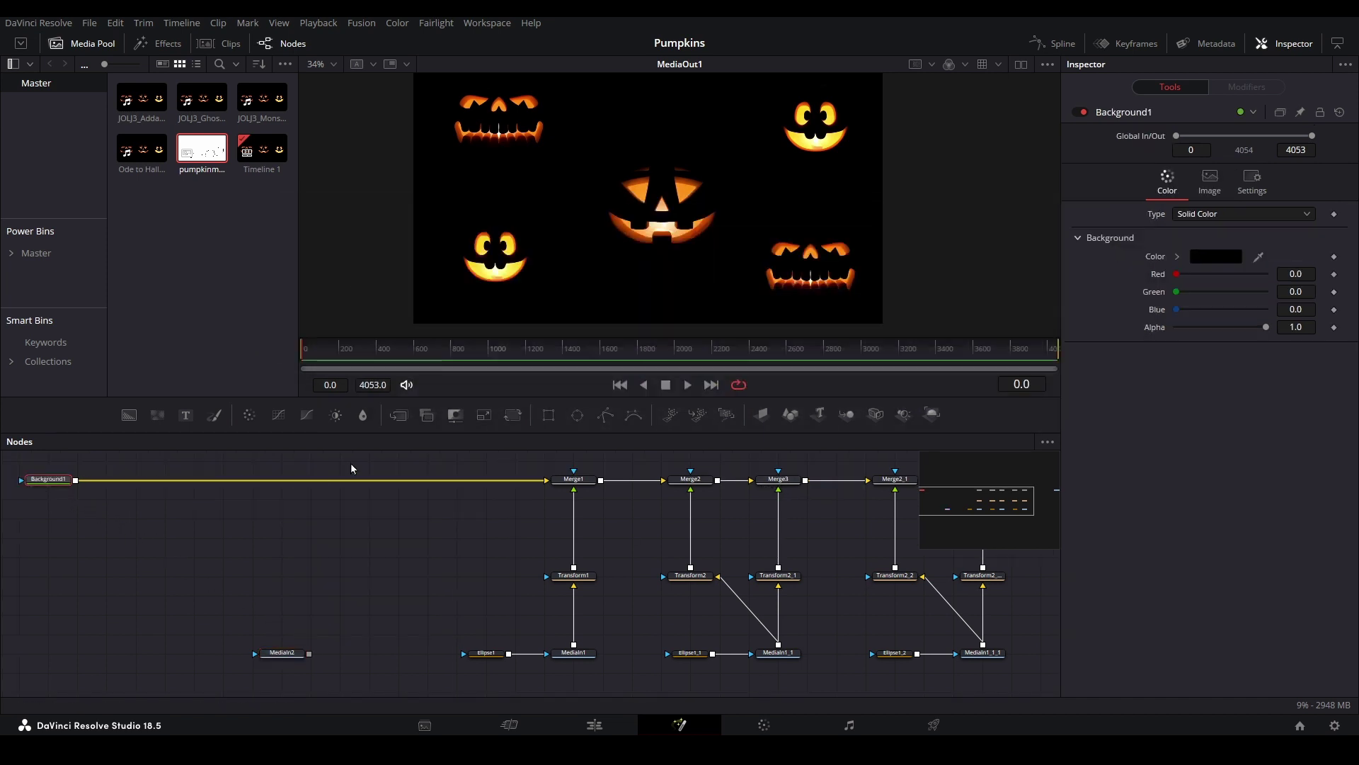
left_click(401, 415)
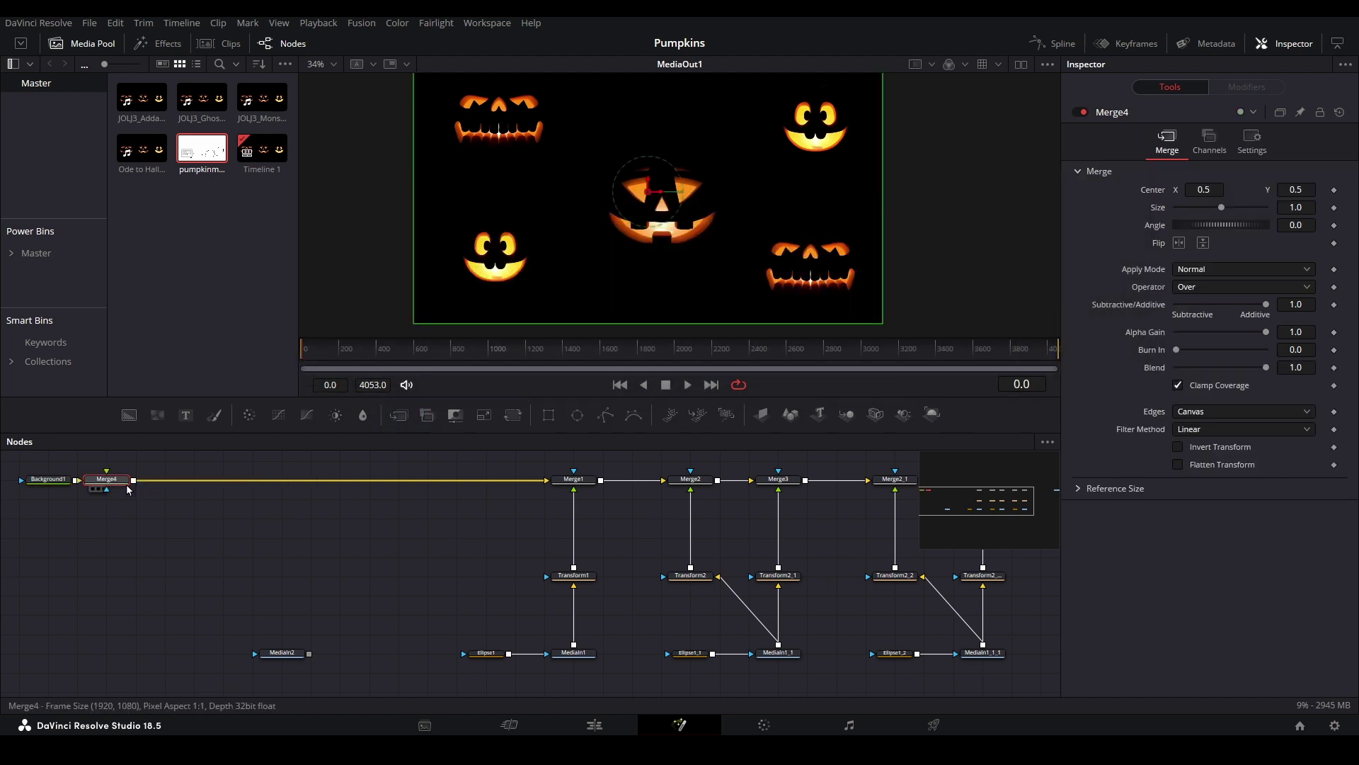
left_click_drag(128, 489, 303, 489)
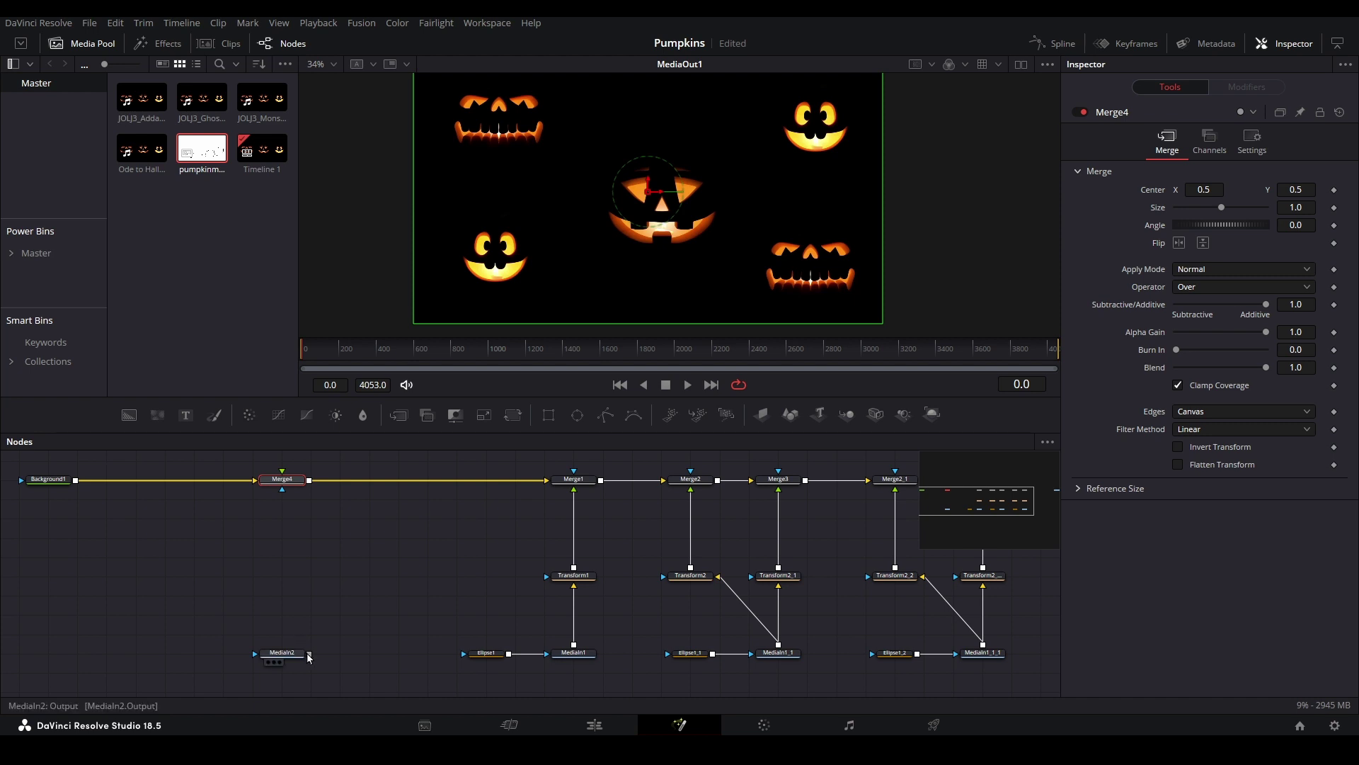
left_click_drag(309, 654, 291, 489)
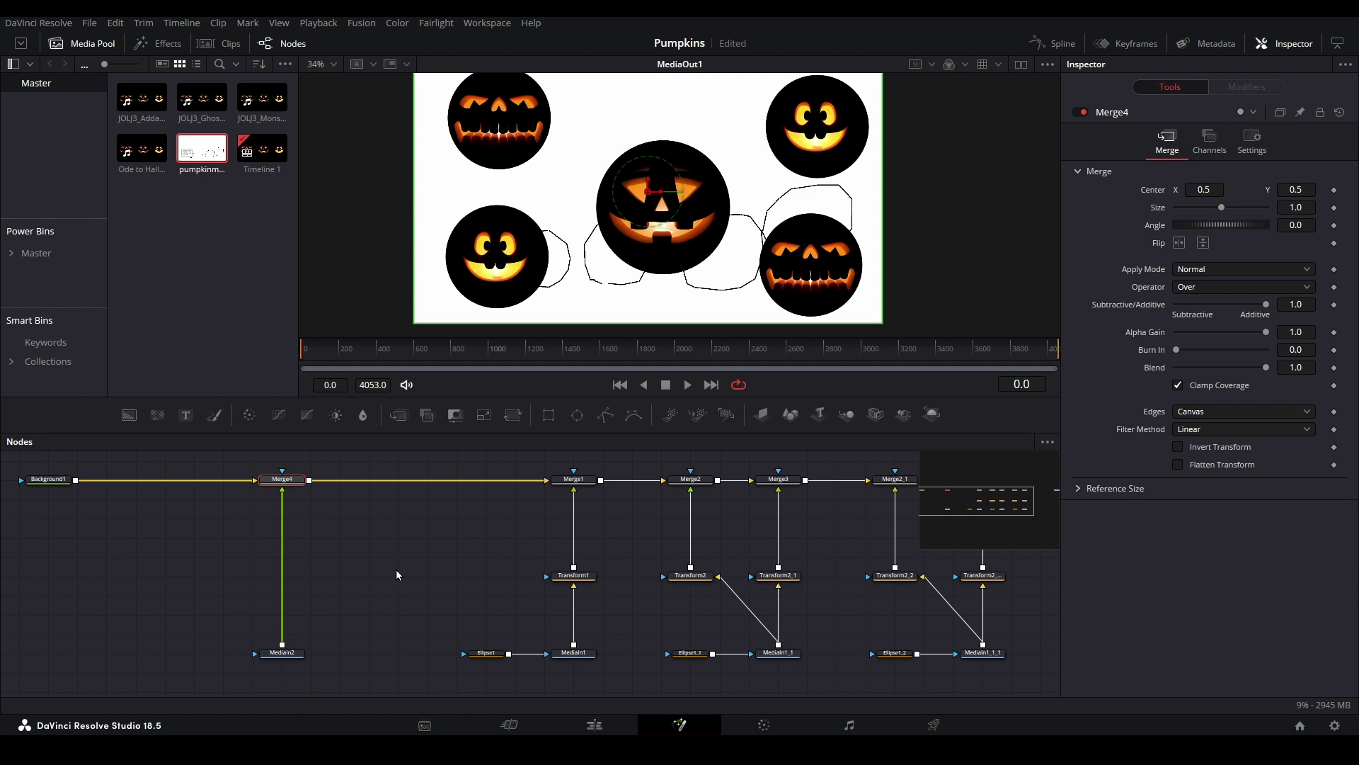
Step: Scale Transform1's centre face to 0.67 and move it down-left onto a pumpkin outline
left_click_drag(397, 569, 305, 563)
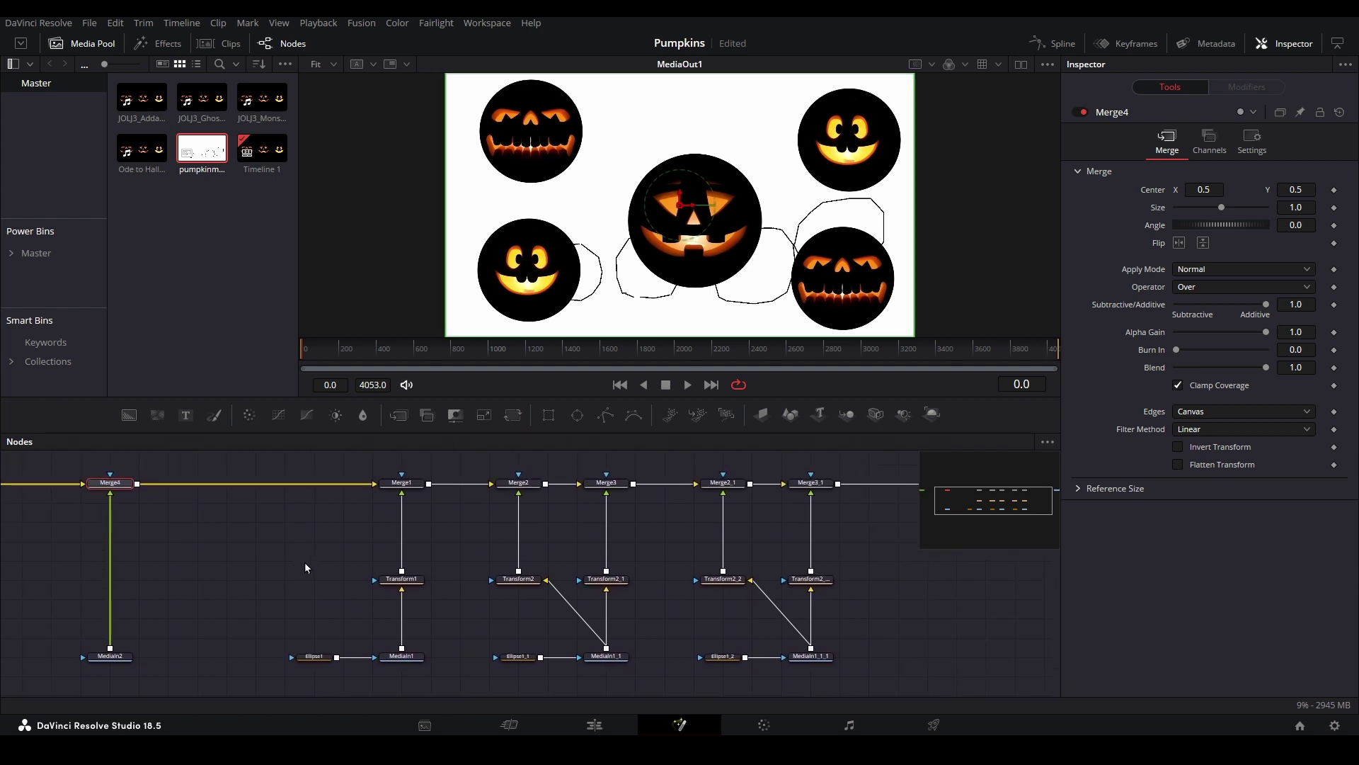
left_click(403, 579)
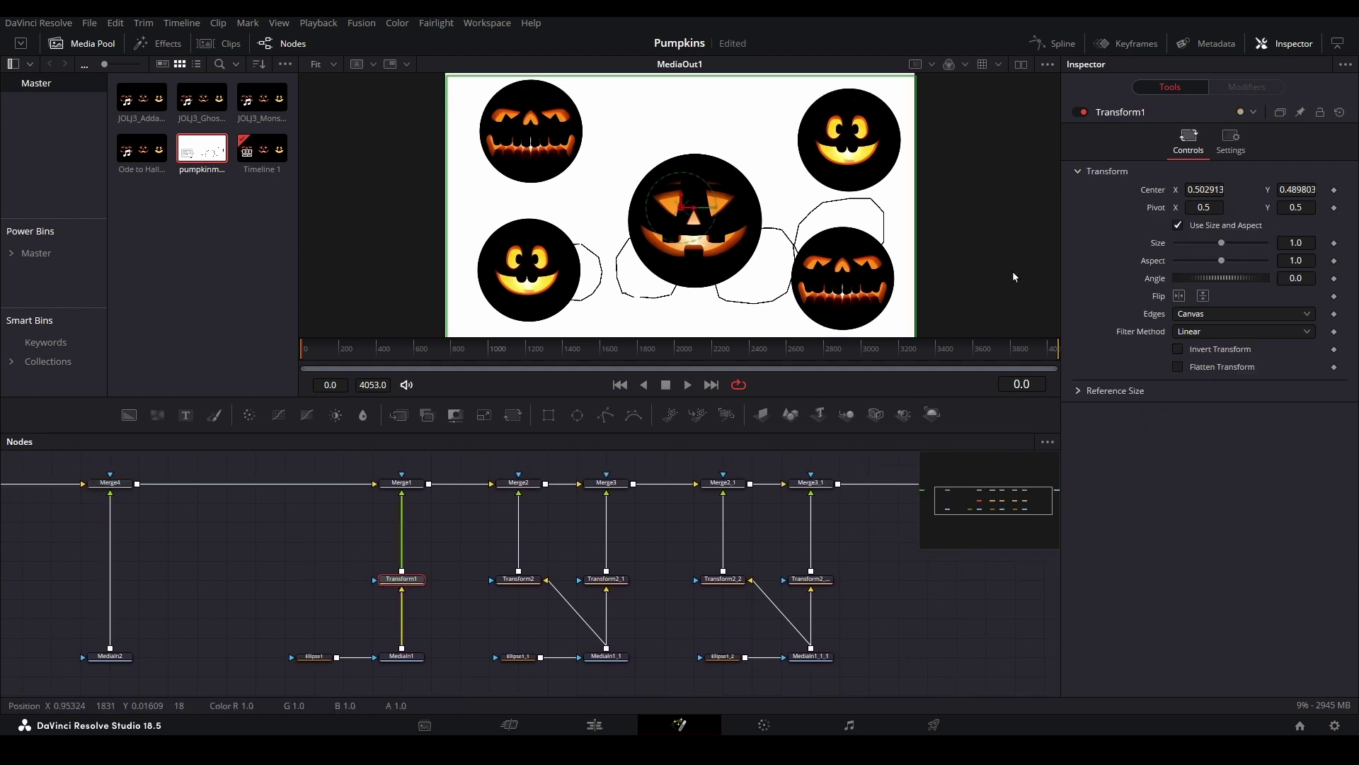
left_click_drag(1220, 243, 1206, 243)
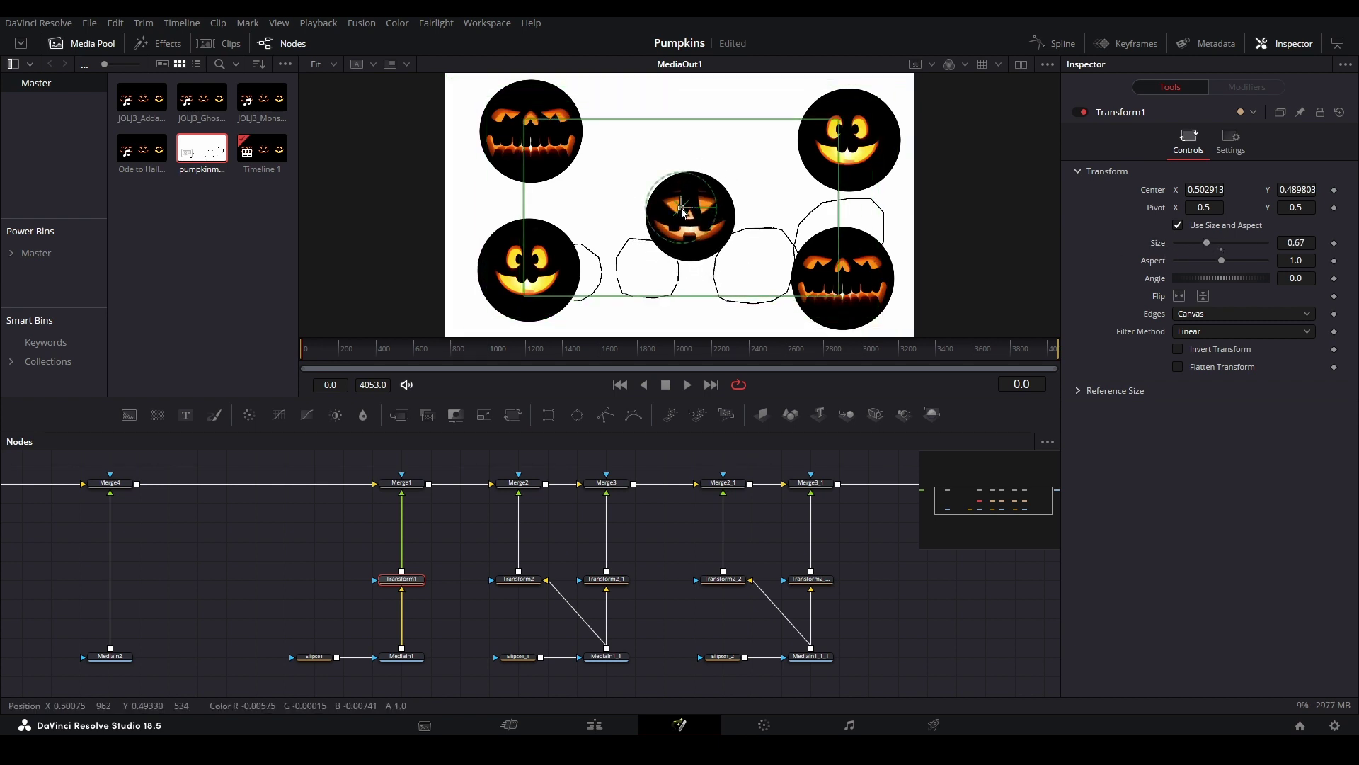
left_click_drag(682, 209, 640, 258)
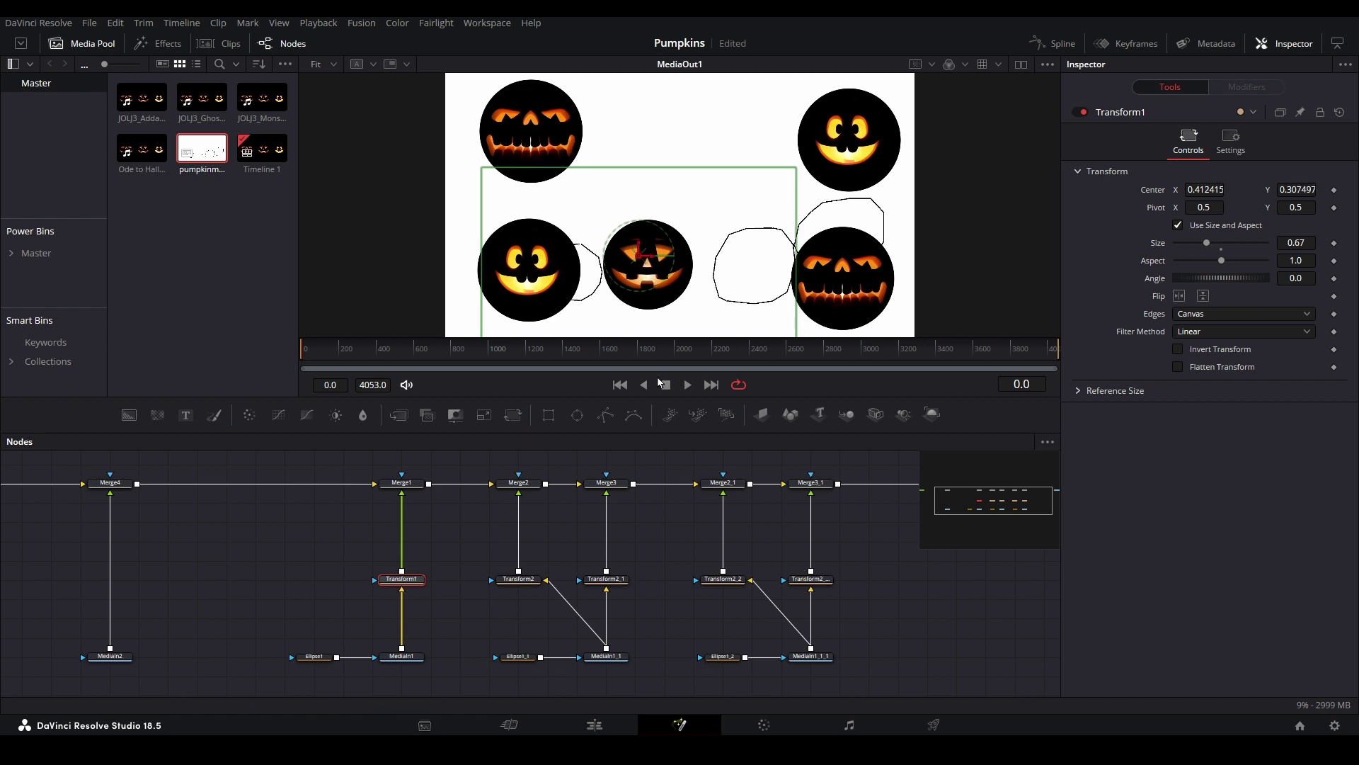
Step: Drop Merge1's Blend to about 0.724 so the outline shows through the centre face
left_click(416, 490)
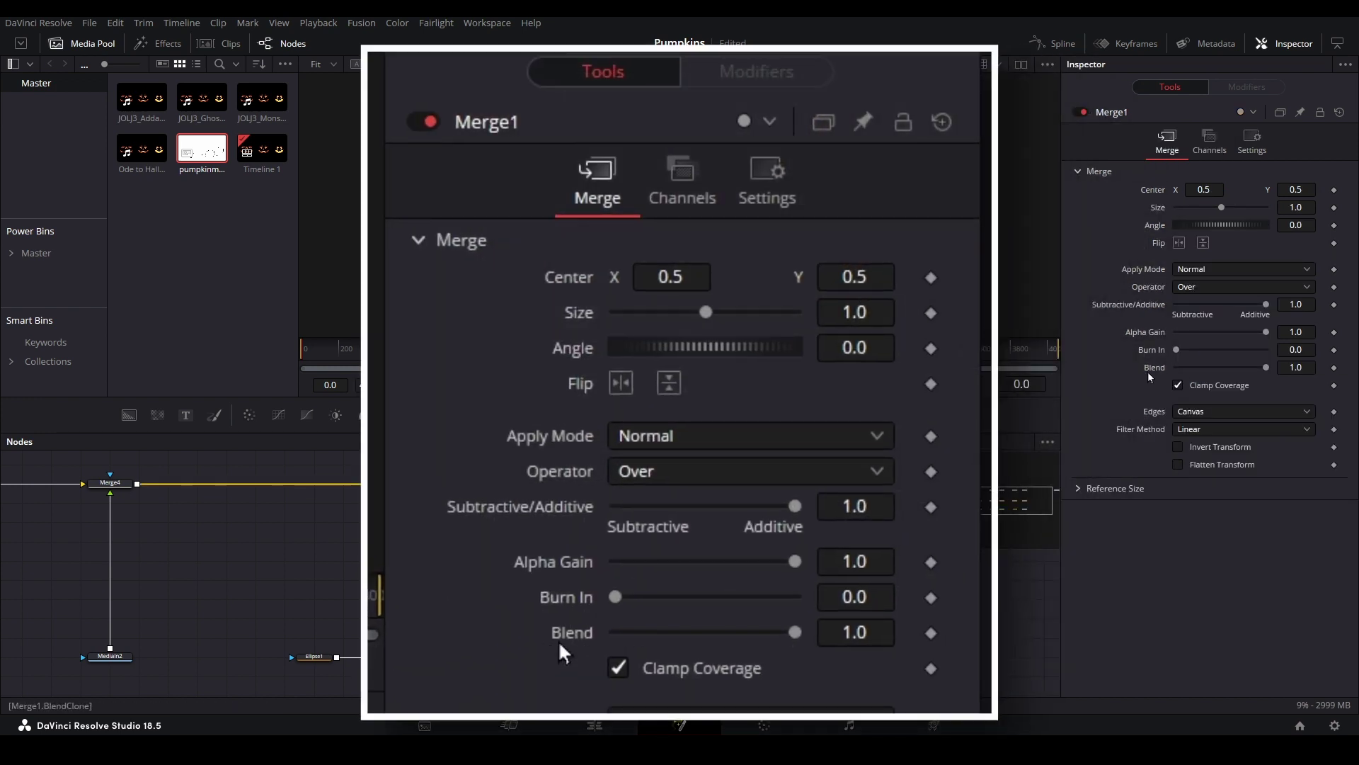
left_click_drag(1268, 368, 1243, 380)
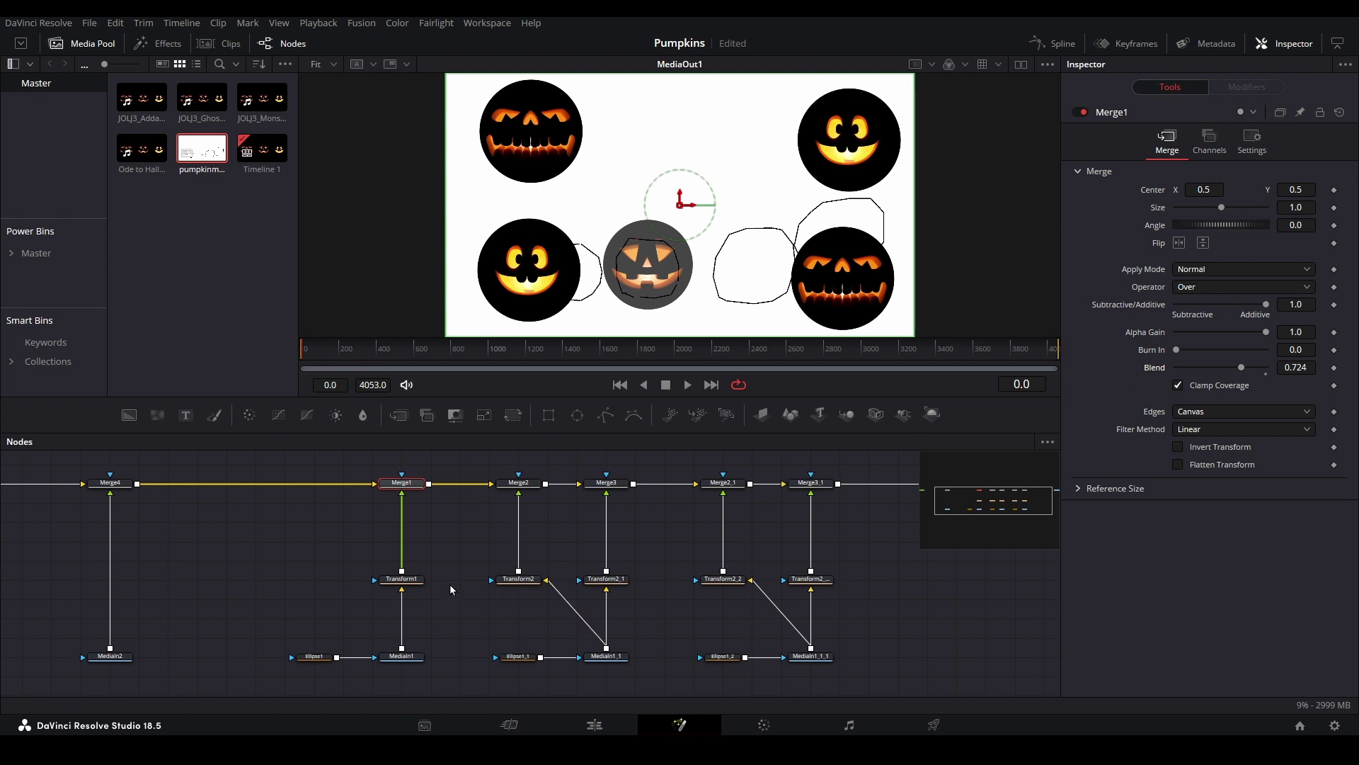
Step: Shrink the centre face in Transform1 to 0.54 and nudge it slightly down inside its outline
left_click(401, 579)
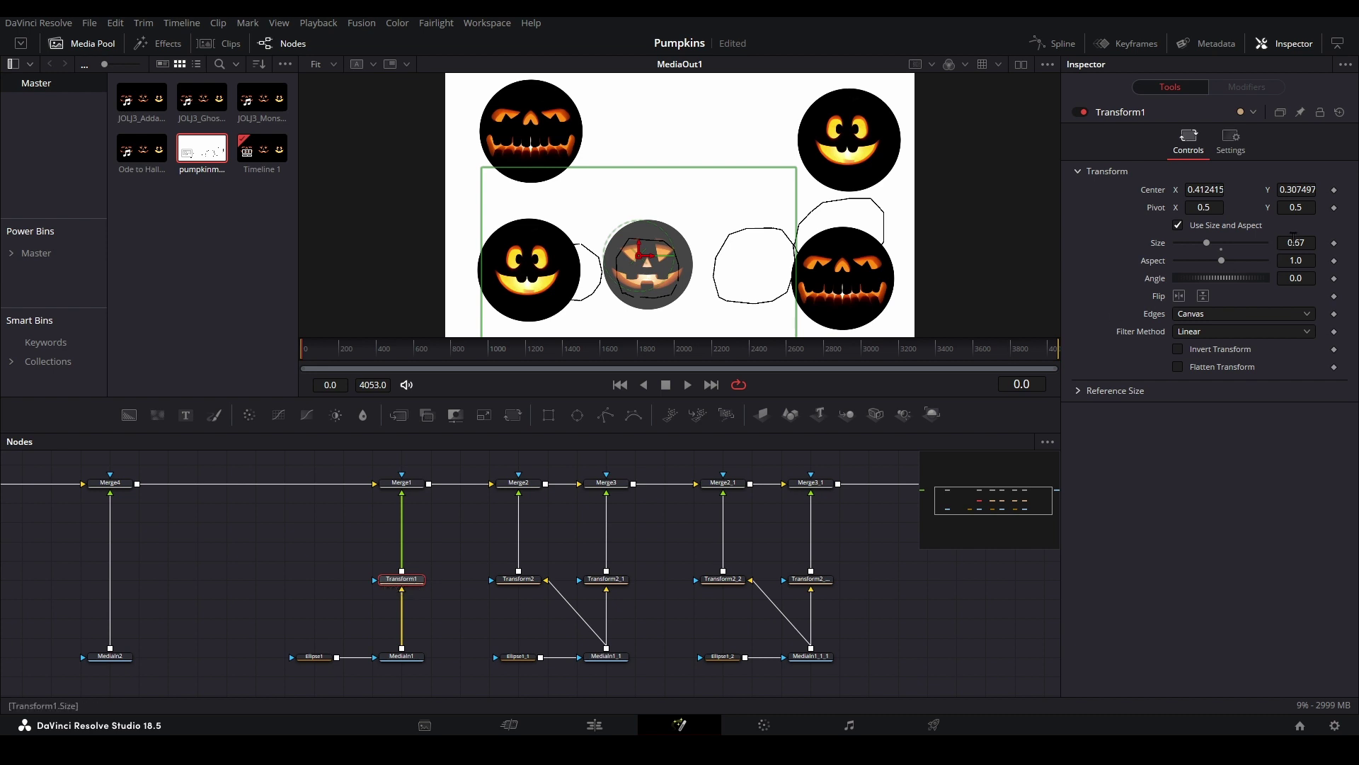
left_click_drag(1295, 243, 1275, 242)
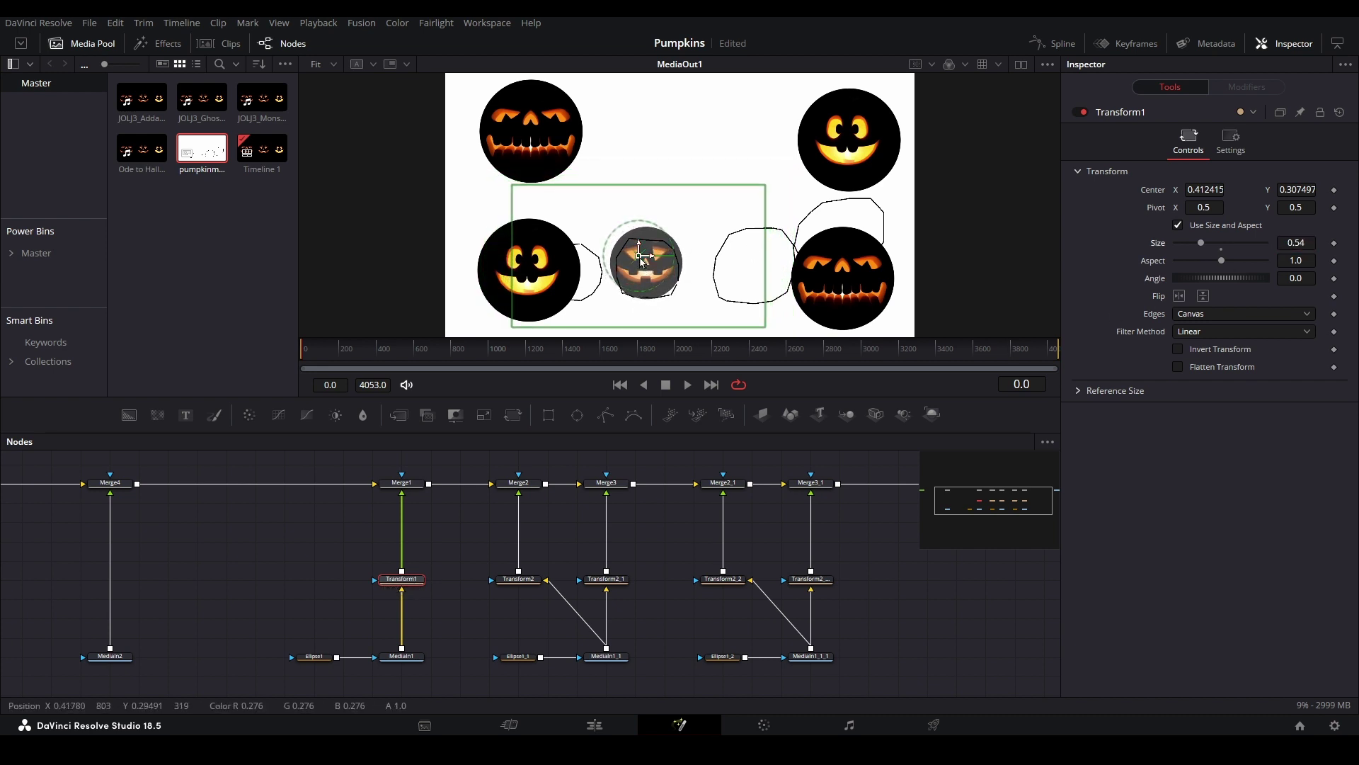
left_click_drag(642, 259, 645, 264)
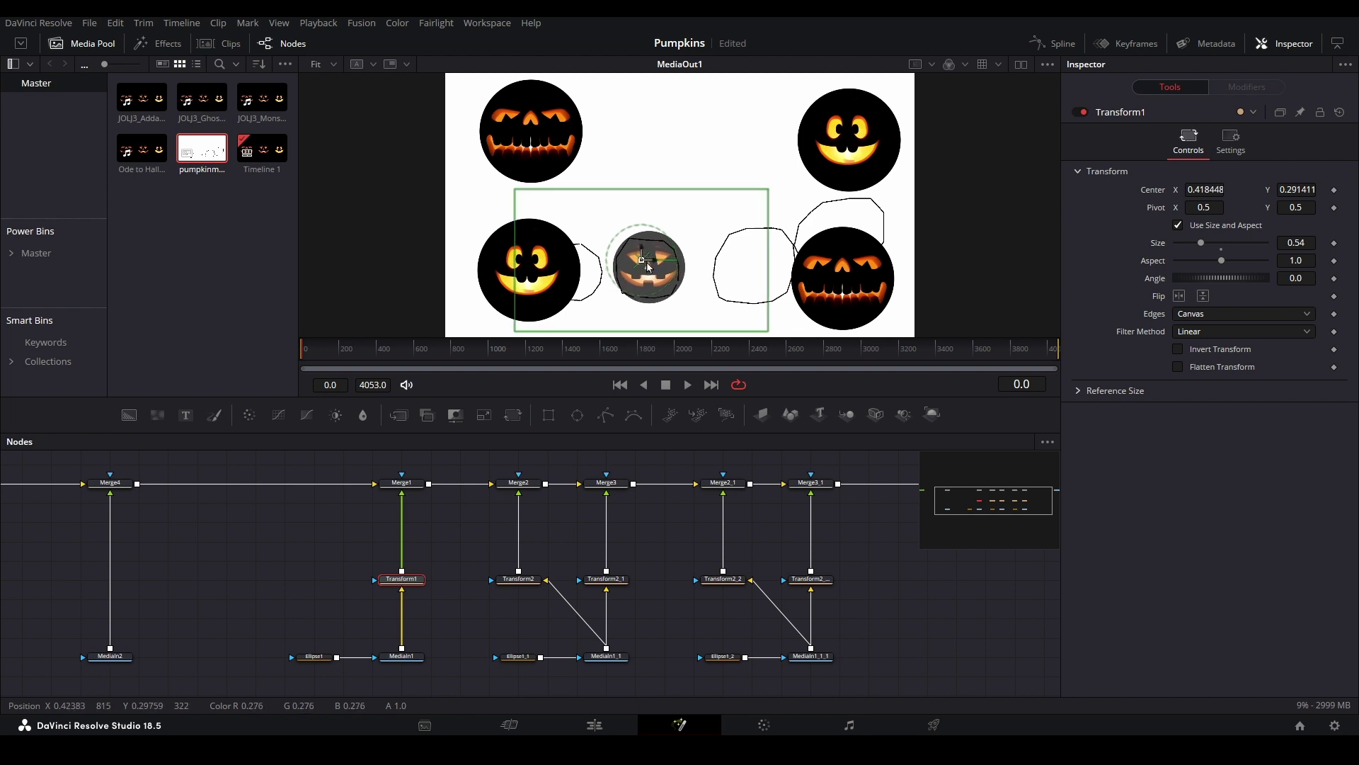
scroll(653, 276, "up", 2)
scroll(650, 273, "up", 2)
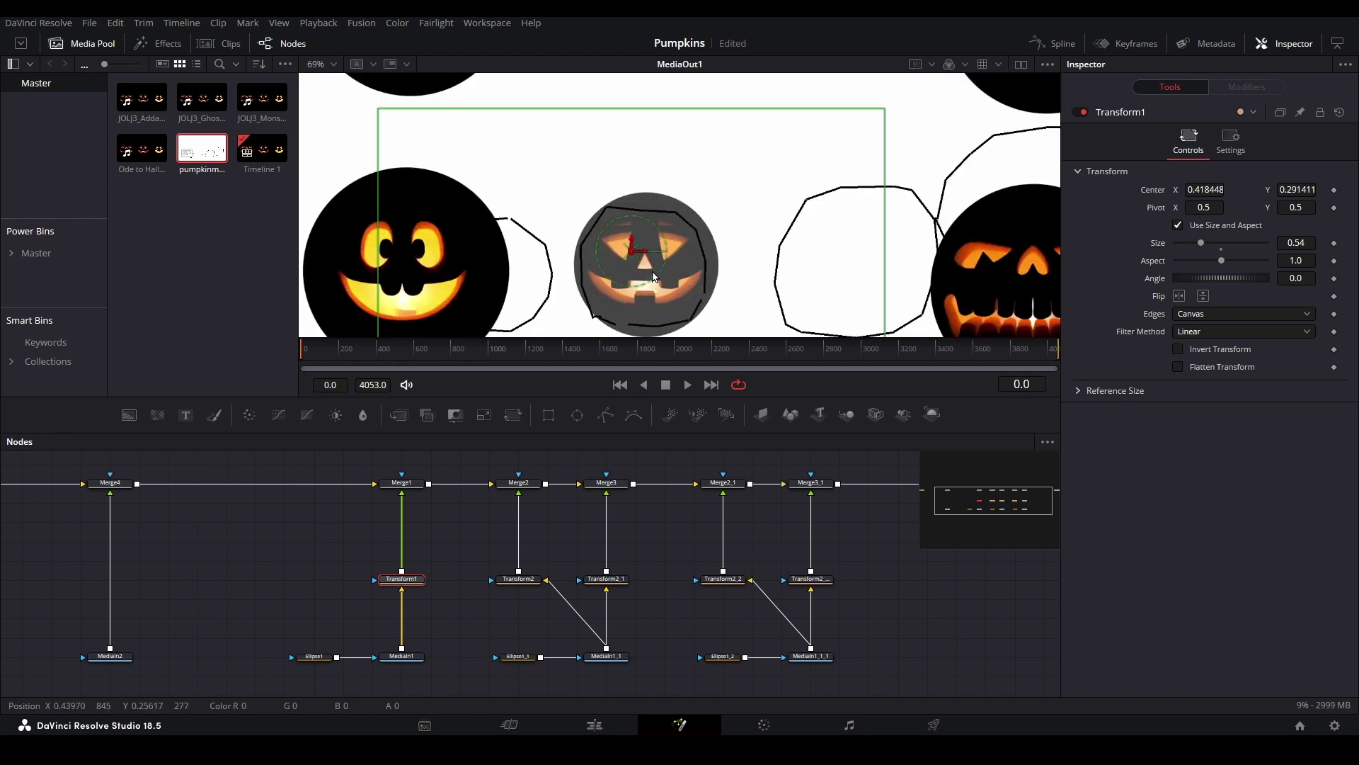
left_click_drag(632, 259, 634, 261)
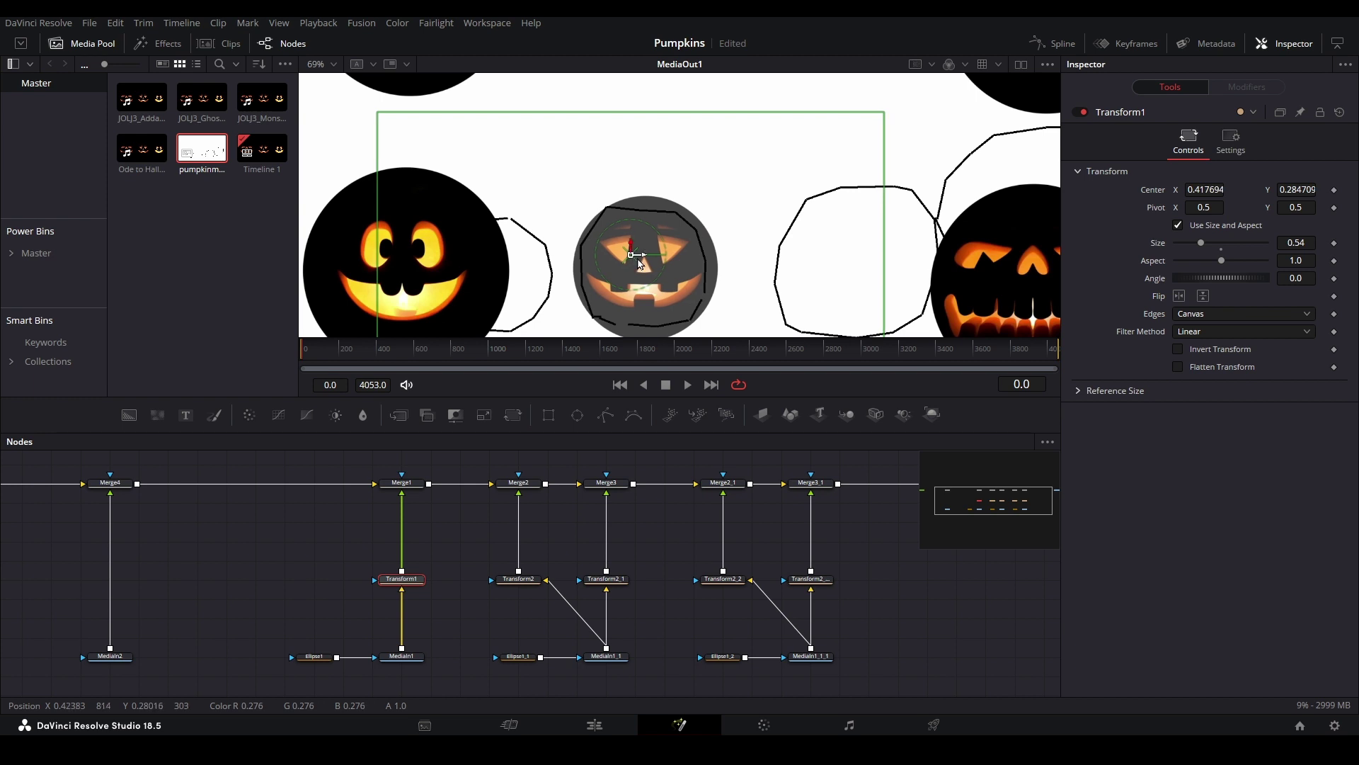
Step: Set the viewer zoom to Fit and disconnect Transform2 from Merge2
left_click(327, 64)
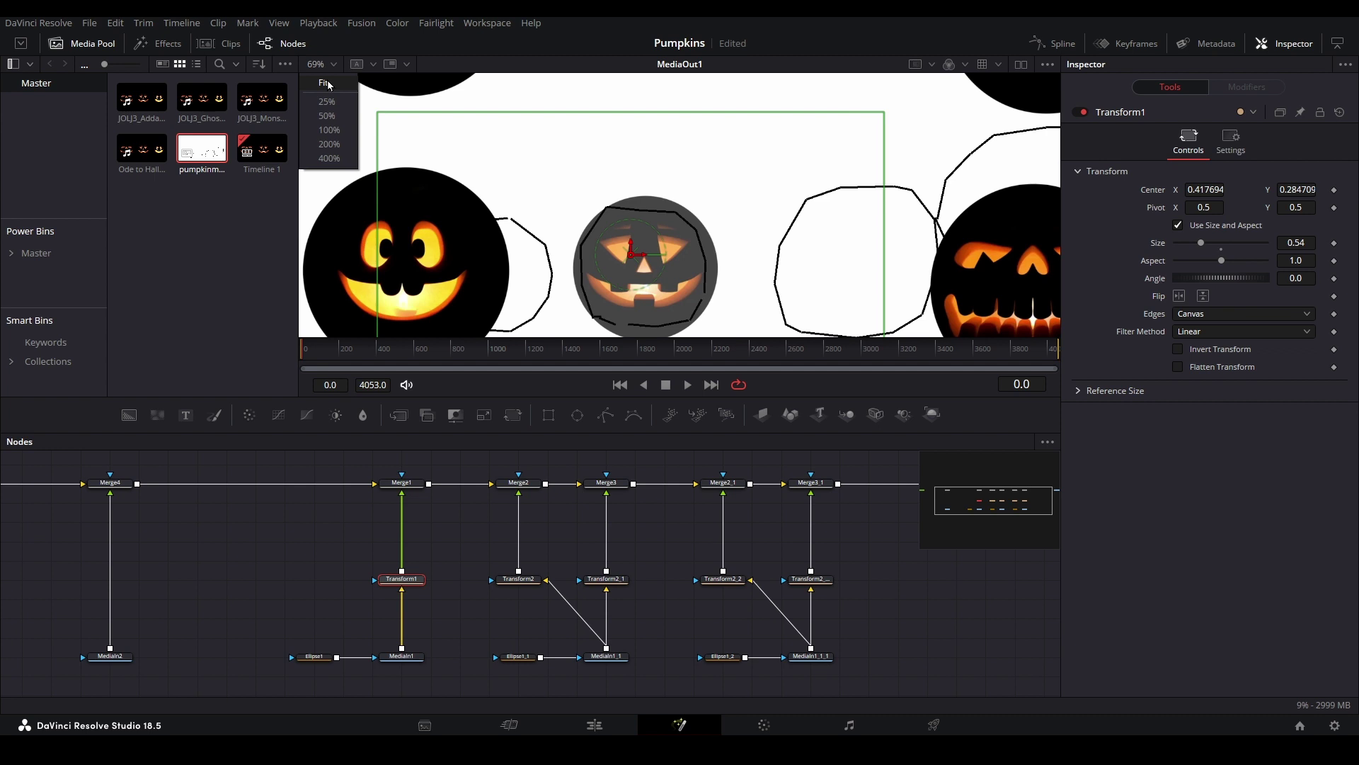
left_click(325, 83)
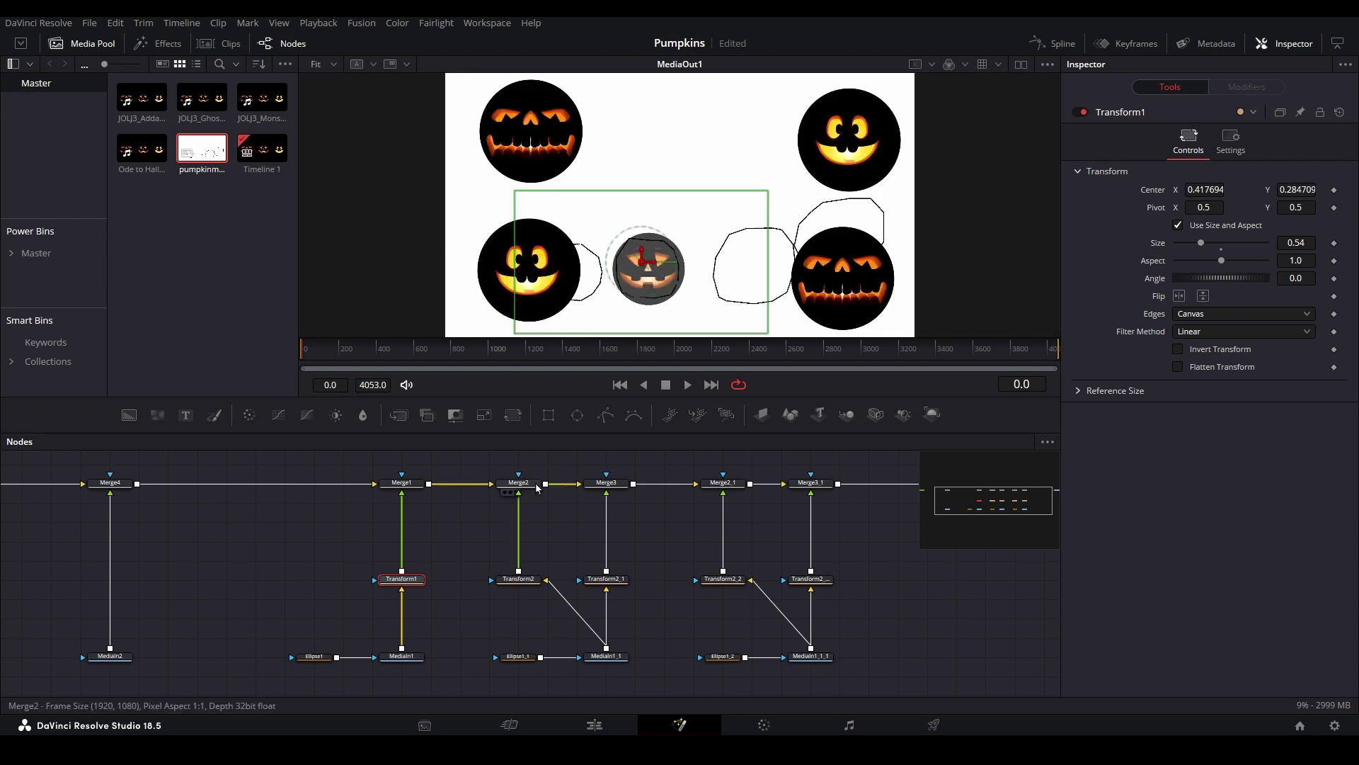
left_click_drag(520, 494, 539, 509)
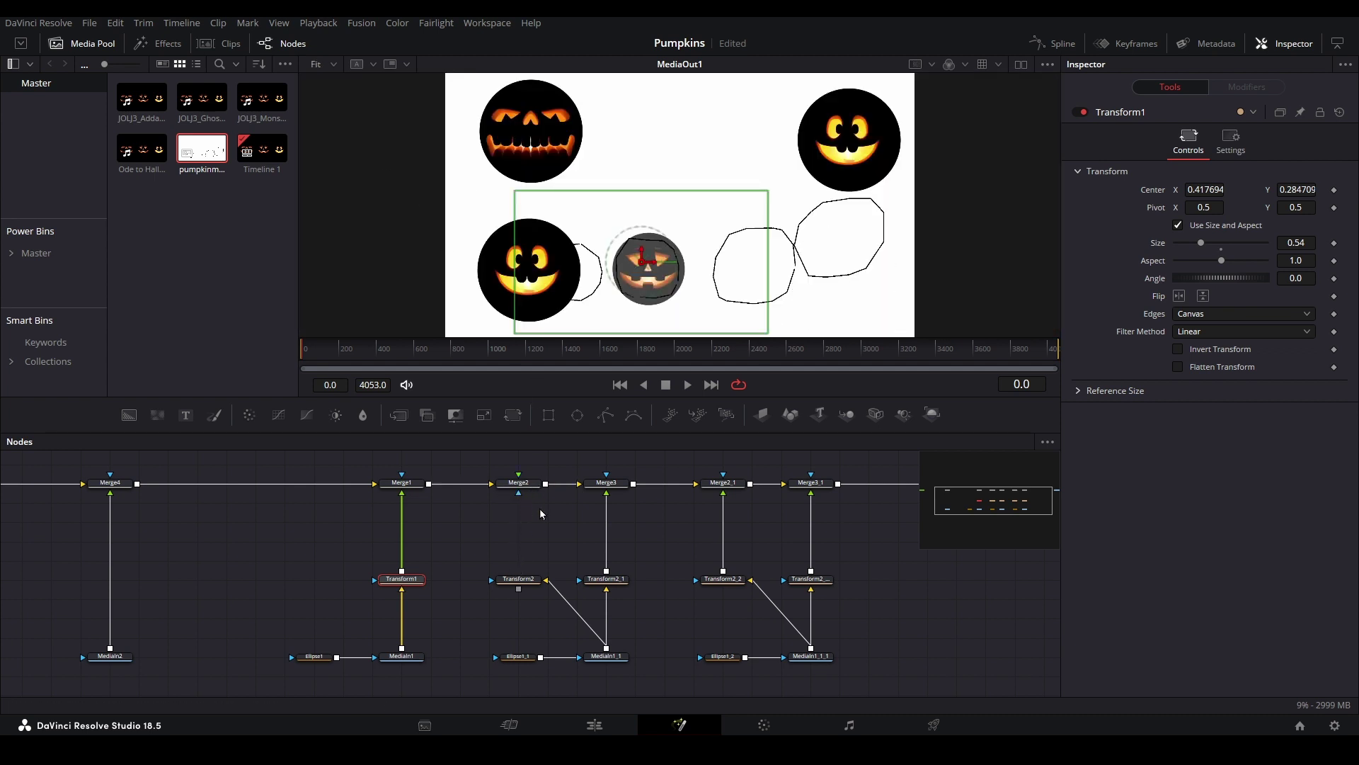
Step: Lower Merge3's blend, then resize and reposition the Transform2_1, Transform2_2 and top-right faces onto their pumpkins
left_click(607, 482)
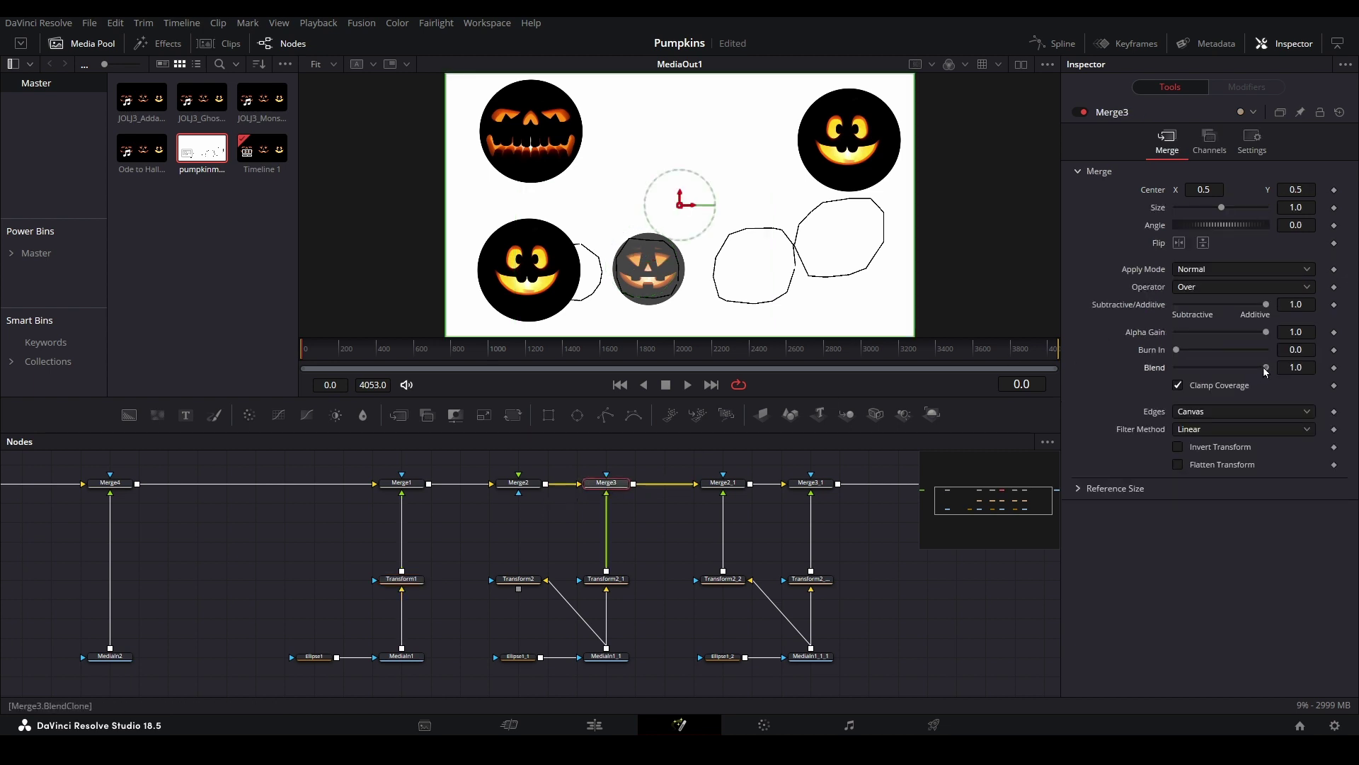
left_click_drag(1266, 367, 1240, 367)
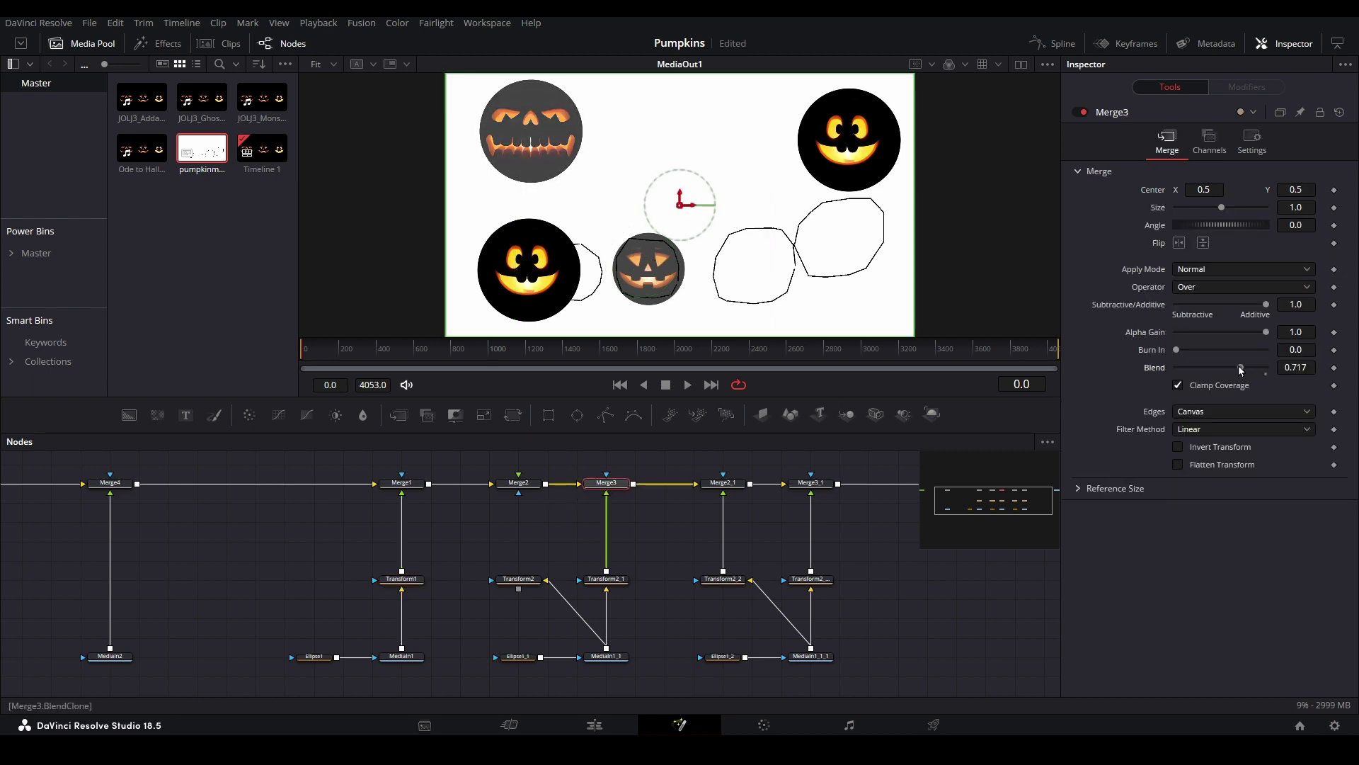
left_click(606, 578)
left_click_drag(646, 120, 873, 250)
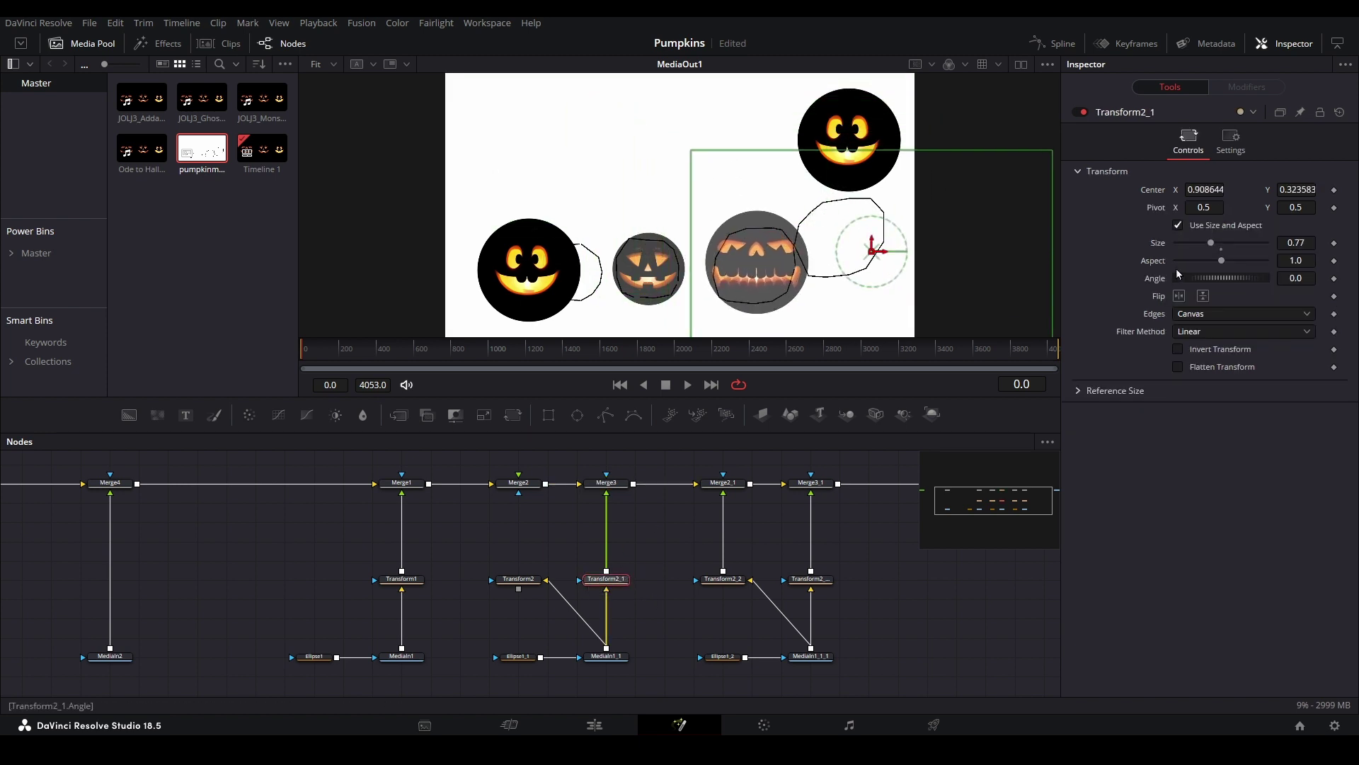
left_click_drag(1212, 247, 1205, 244)
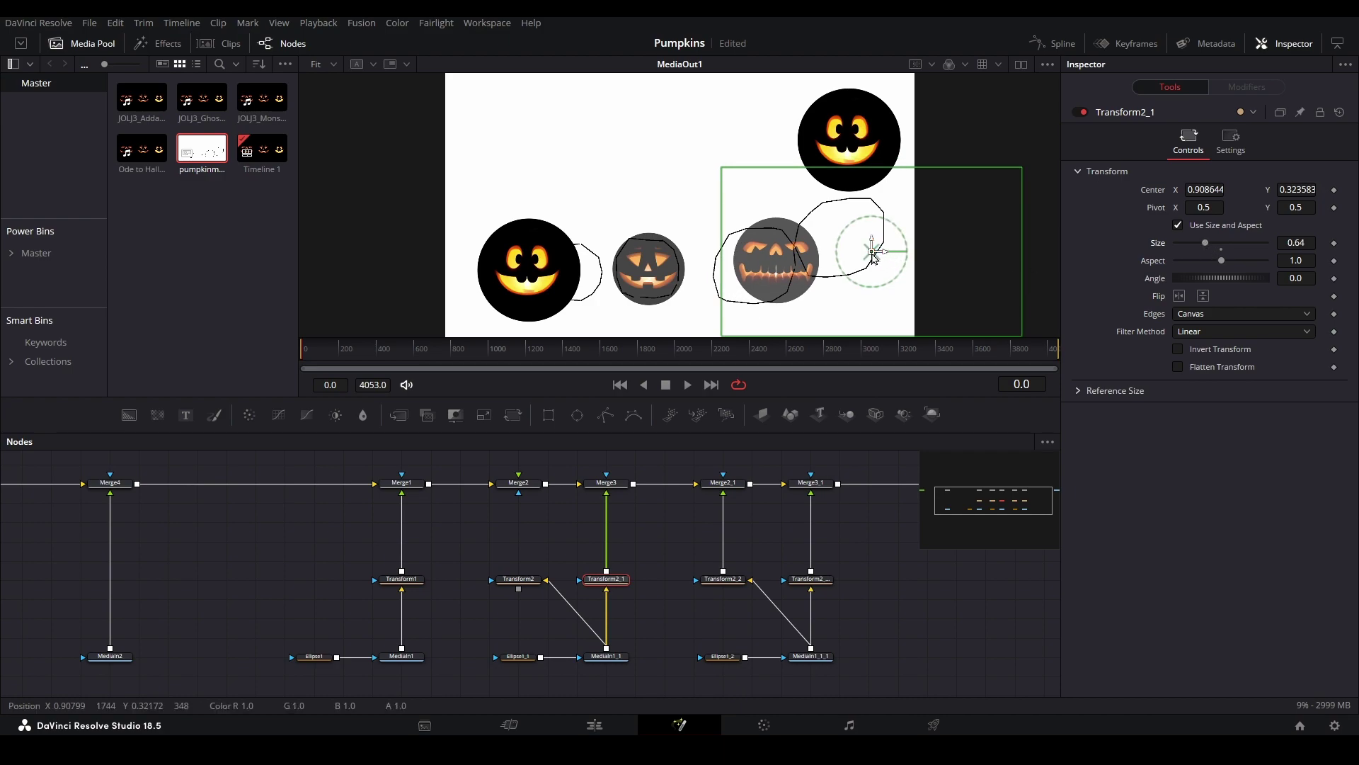
left_click_drag(875, 252, 862, 258)
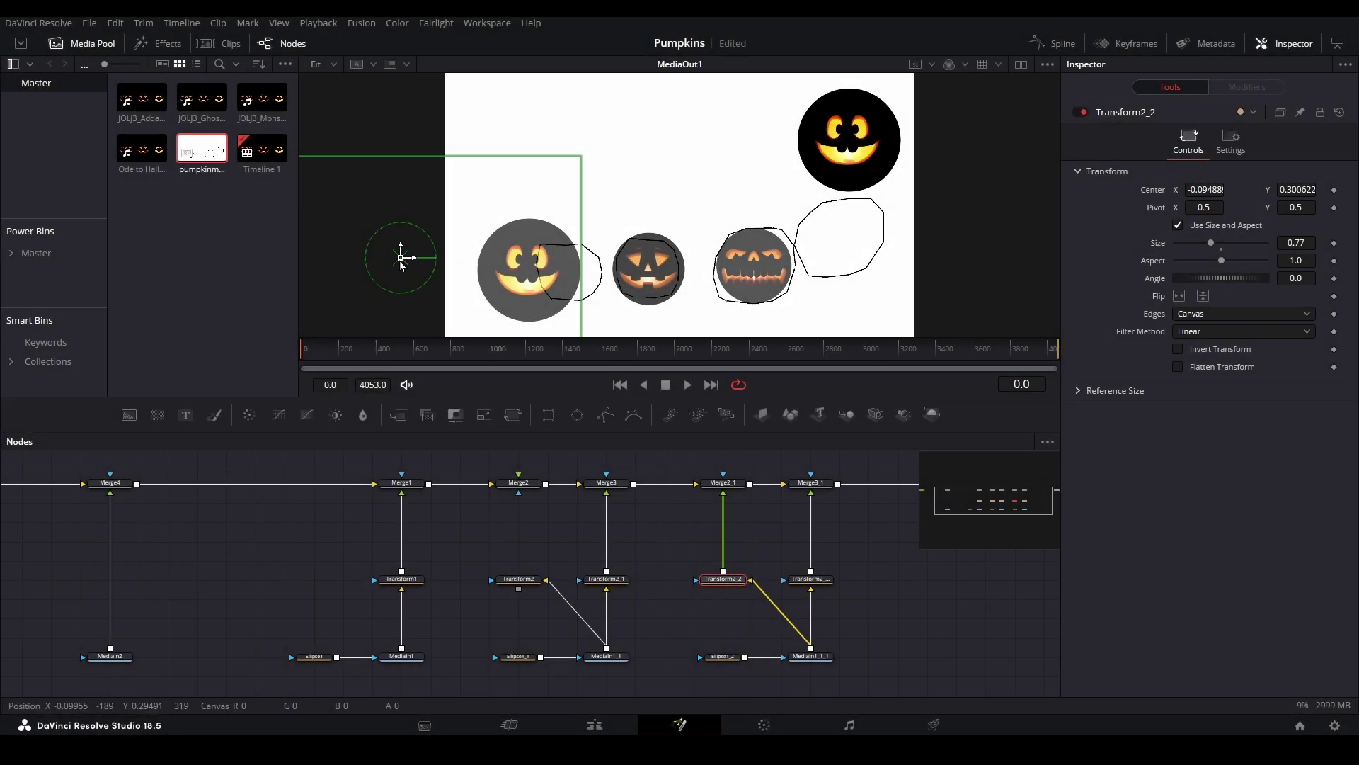
left_click_drag(398, 259, 449, 257)
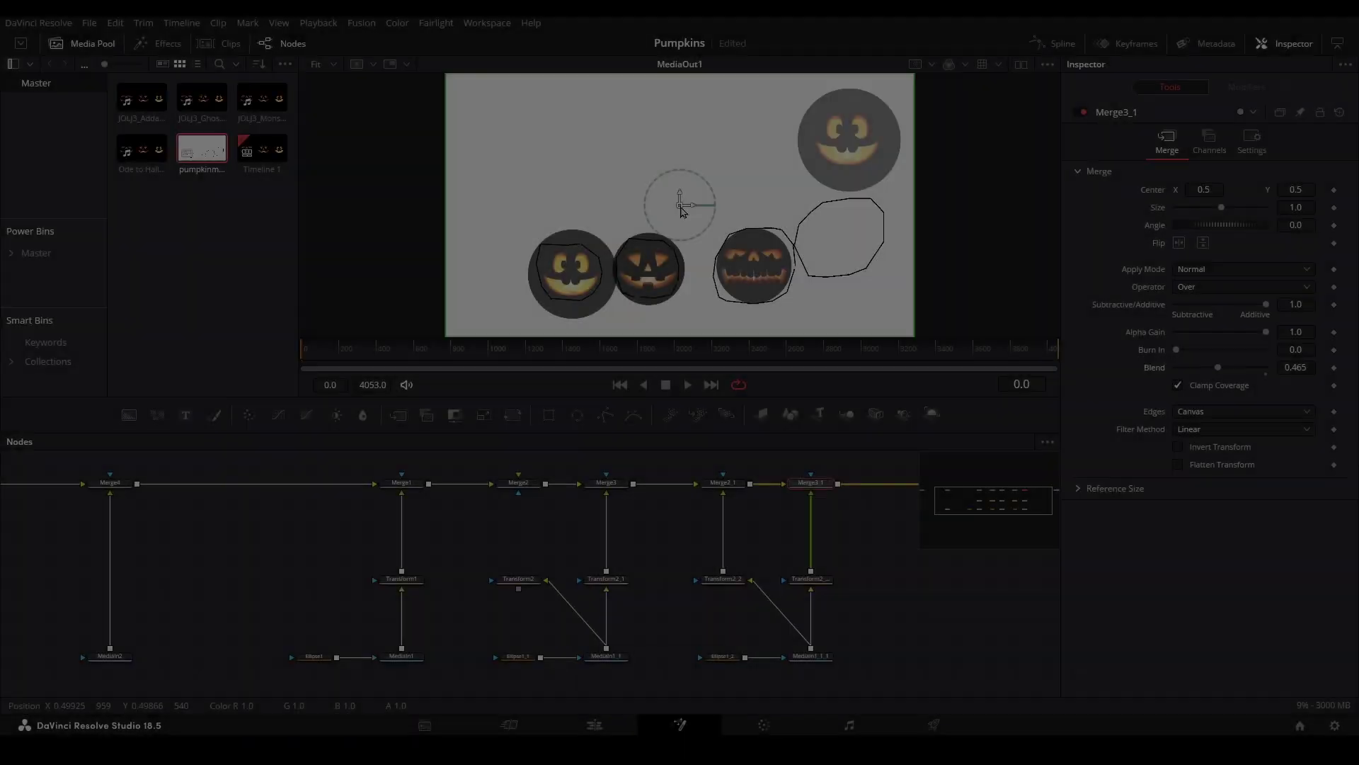
left_click_drag(681, 202, 676, 310)
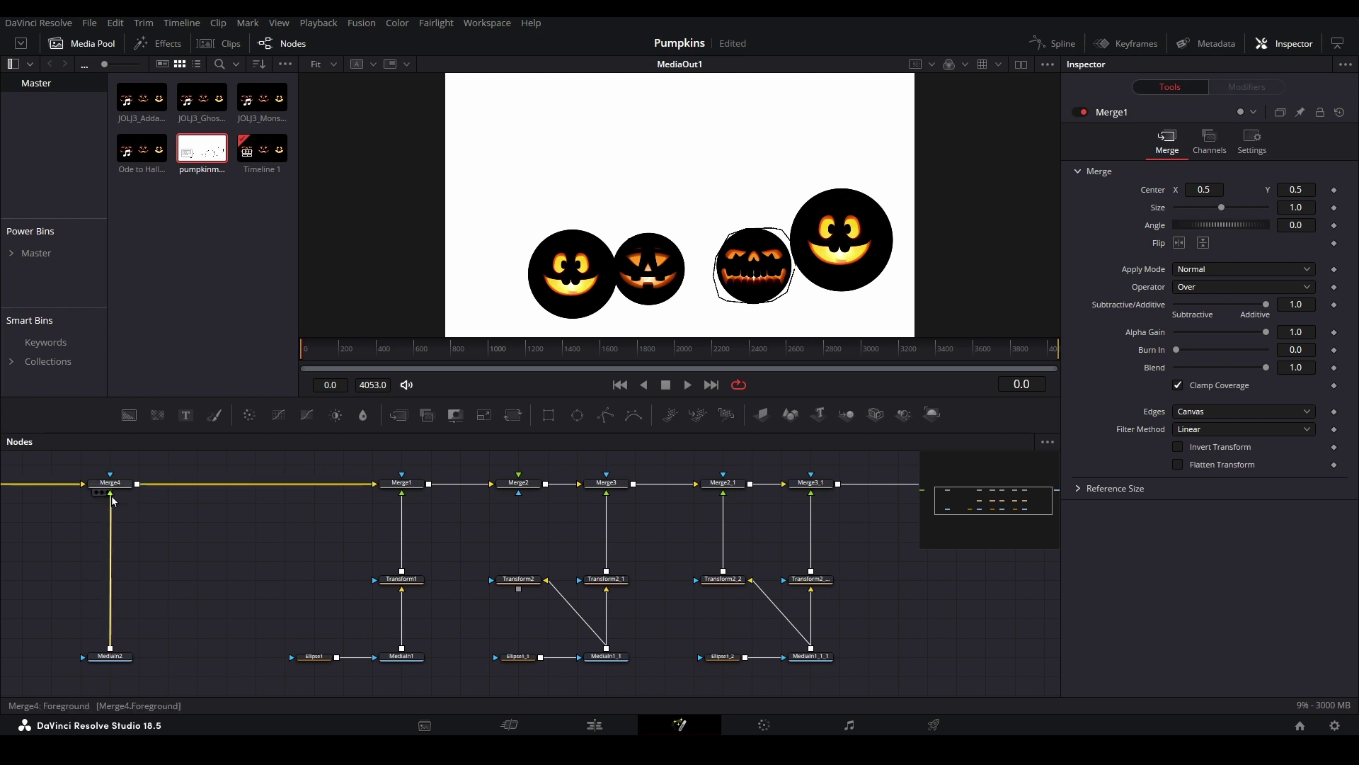
Step: Unlink MediaIn2 from Merge4 for a black background, then rewind playback on the Edit page
left_click_drag(112, 498, 178, 531)
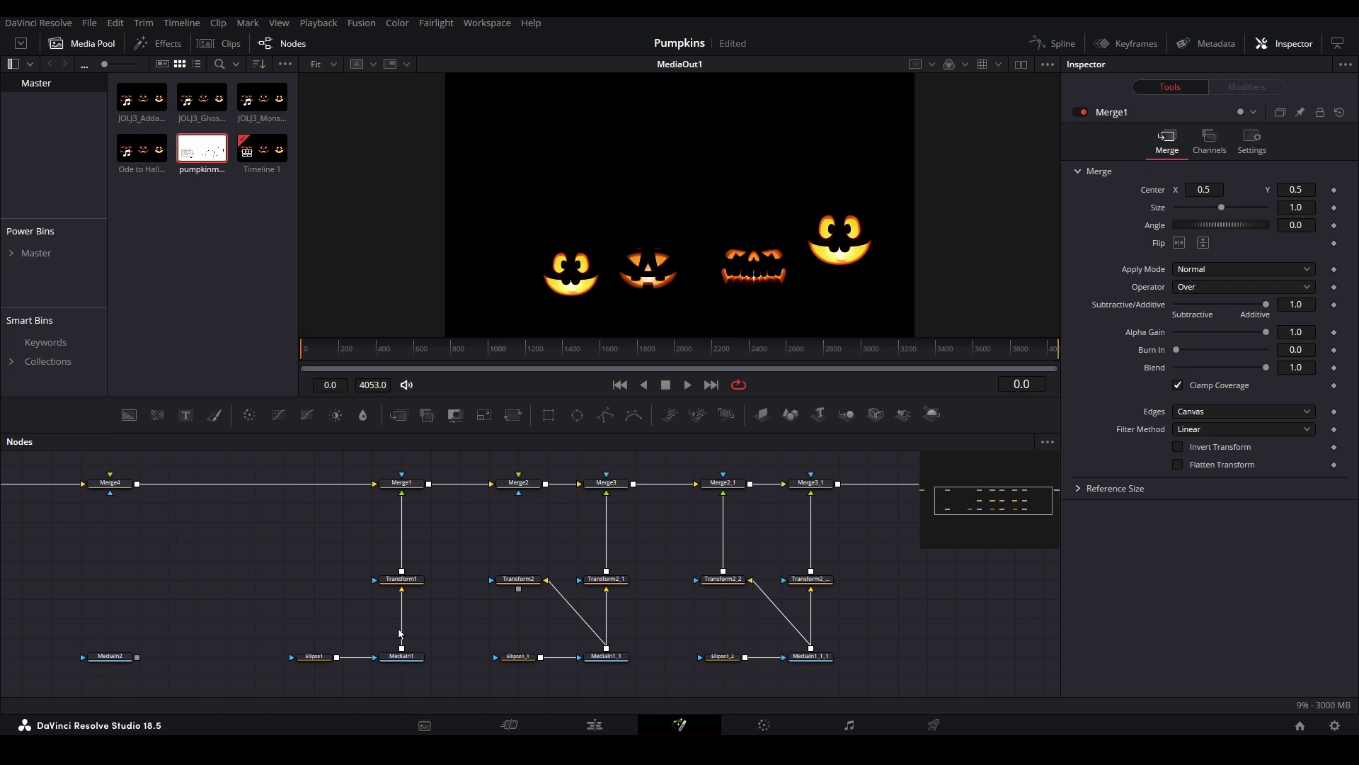
left_click(595, 723)
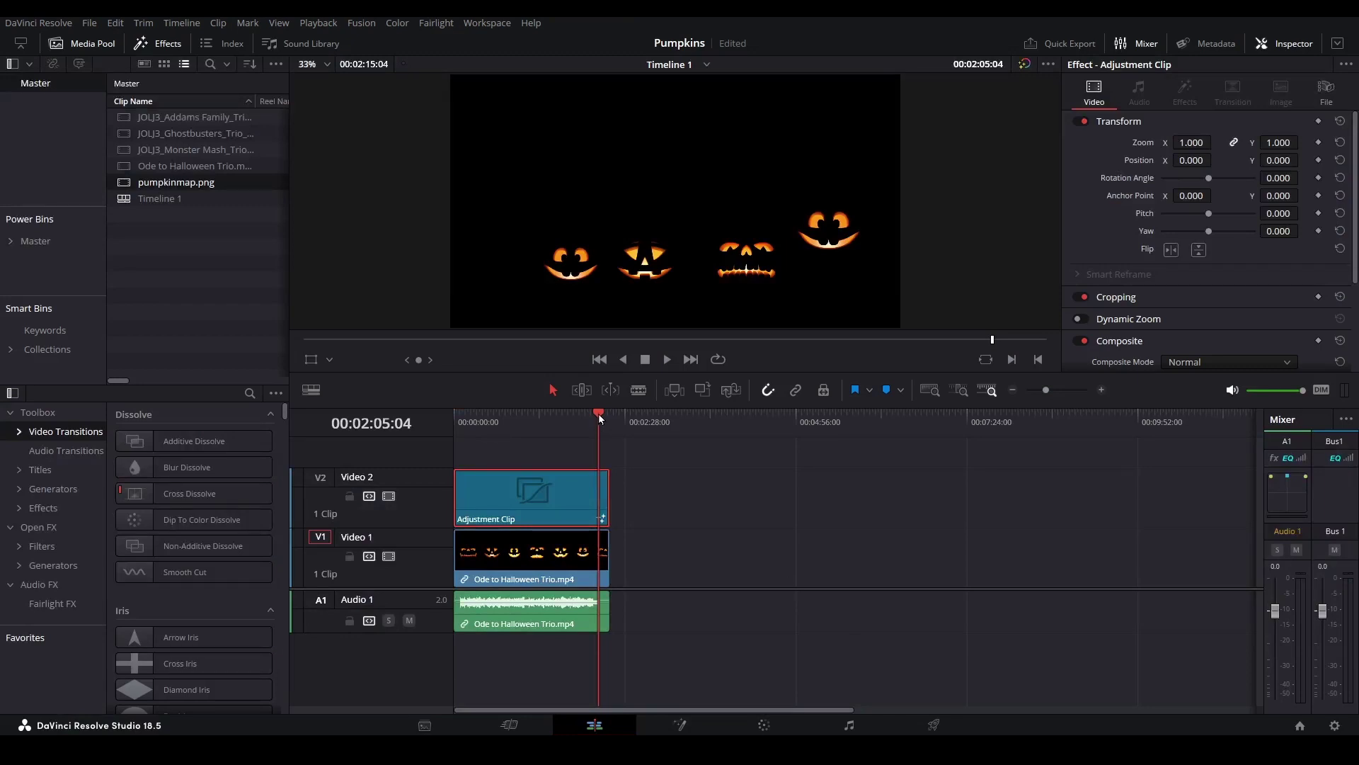
left_click_drag(598, 413, 454, 414)
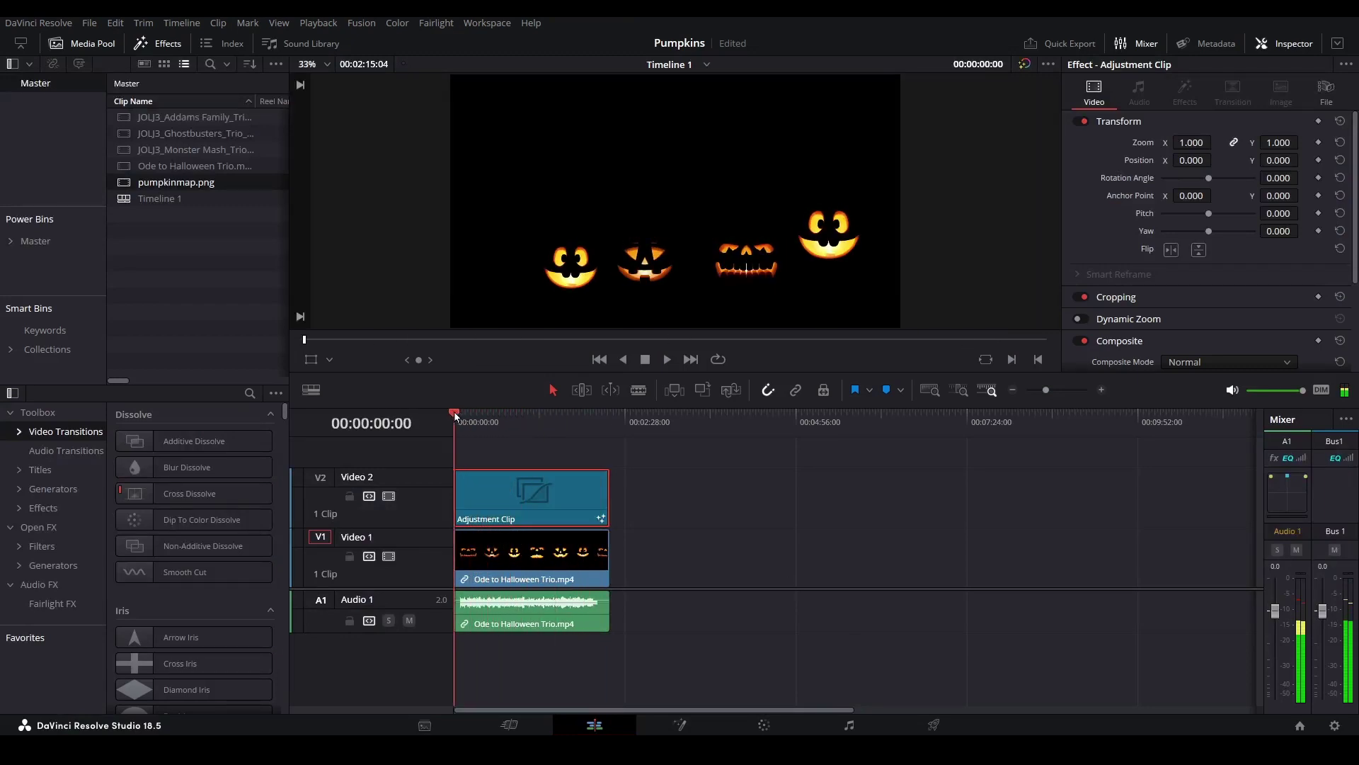
Step: Swap the Ode to Halloween clips for JOLJ3_Ghostbusters, extend the Adjustment Clip to its end, and preview
left_click(656, 547)
left_click_drag(669, 626, 525, 560)
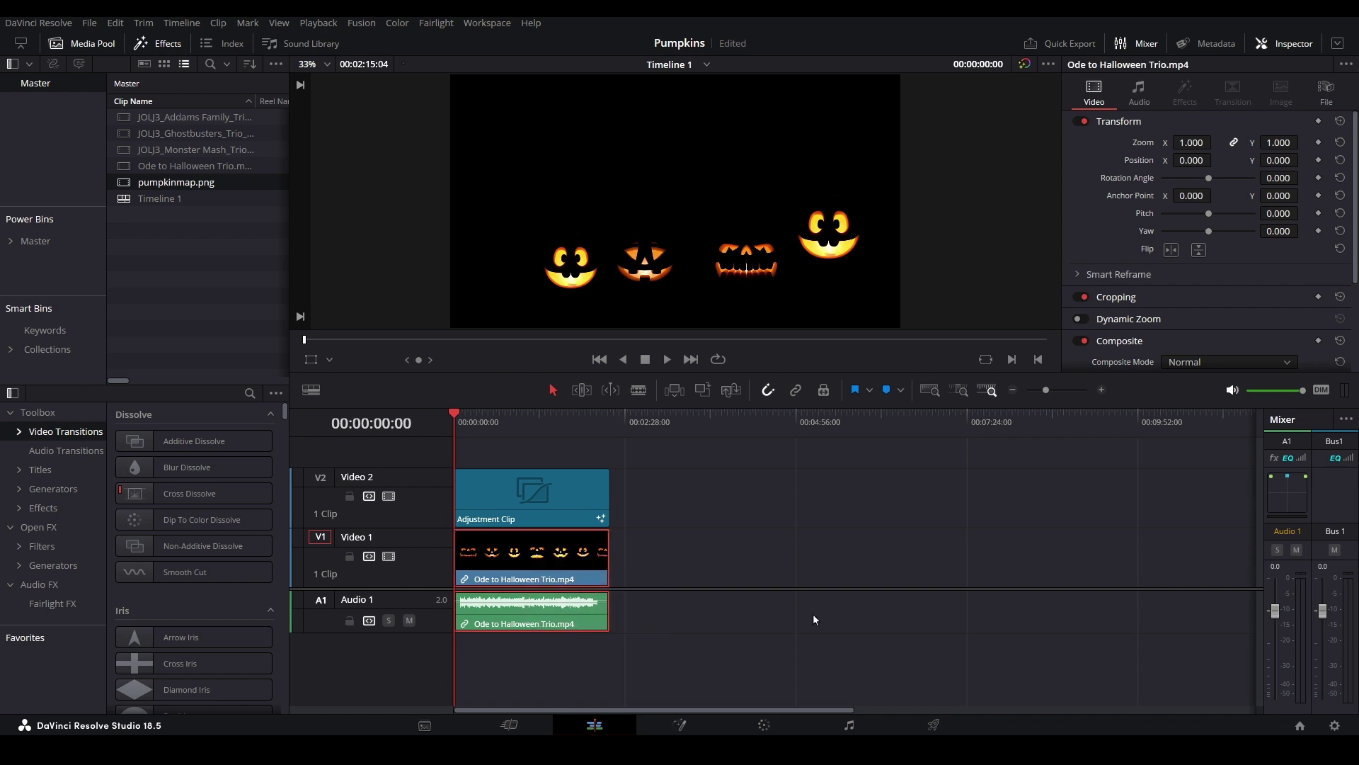
key("Delete")
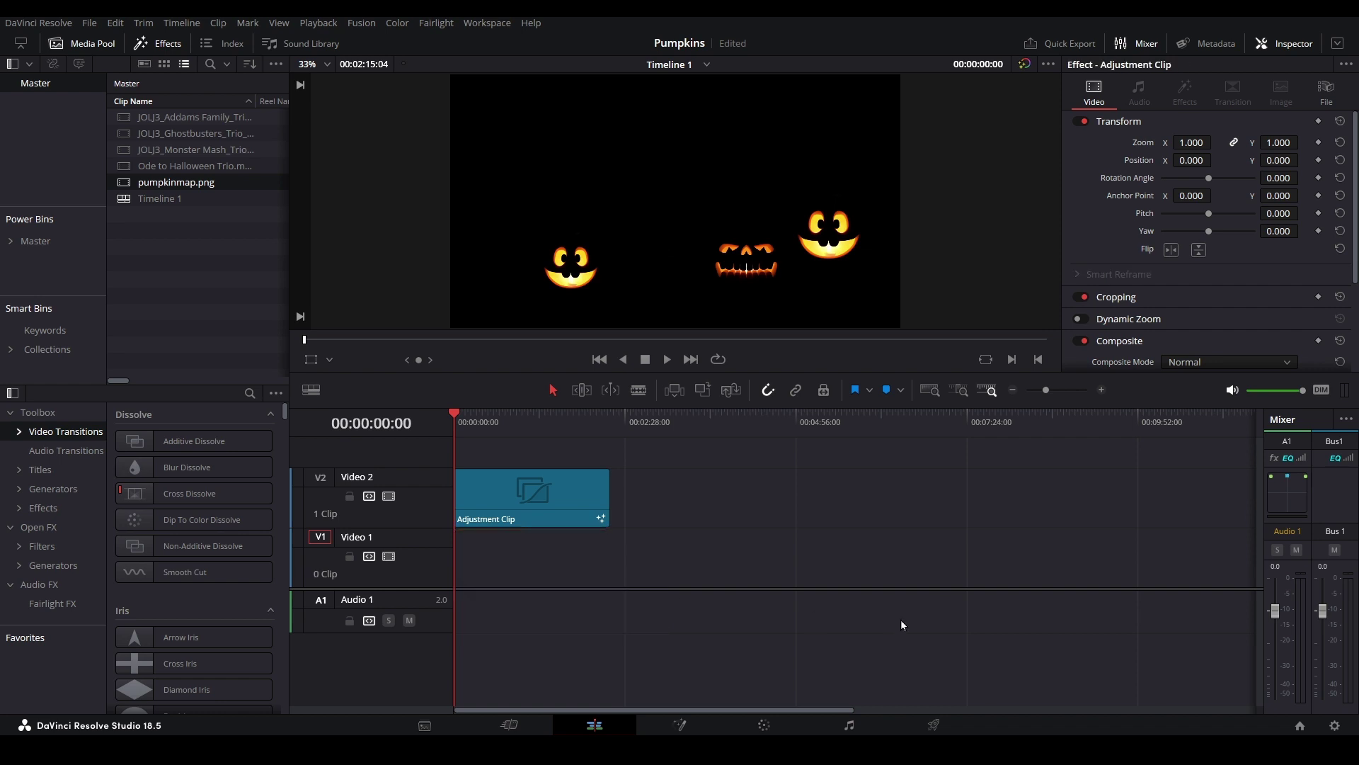
left_click_drag(200, 133, 538, 538)
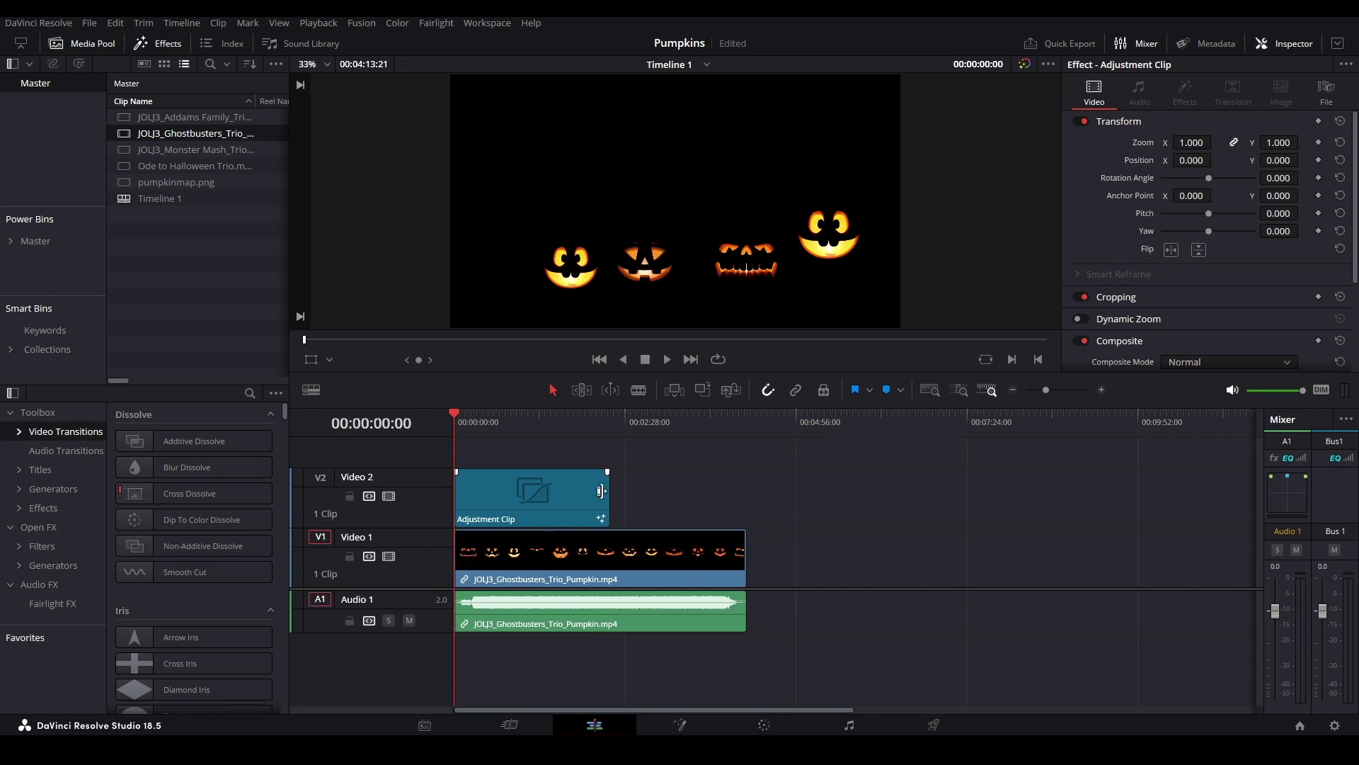
left_click_drag(607, 494, 739, 505)
left_click(526, 424)
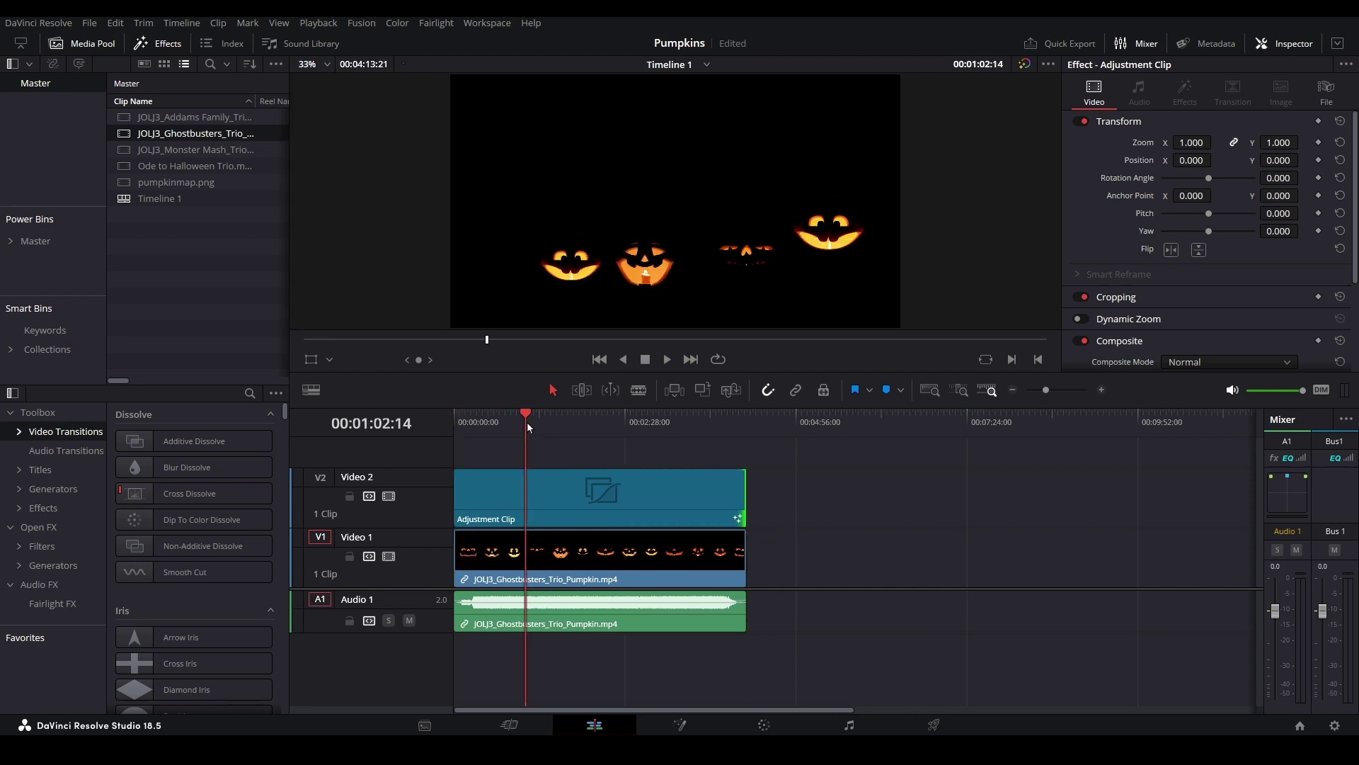
left_click_drag(607, 423, 454, 423)
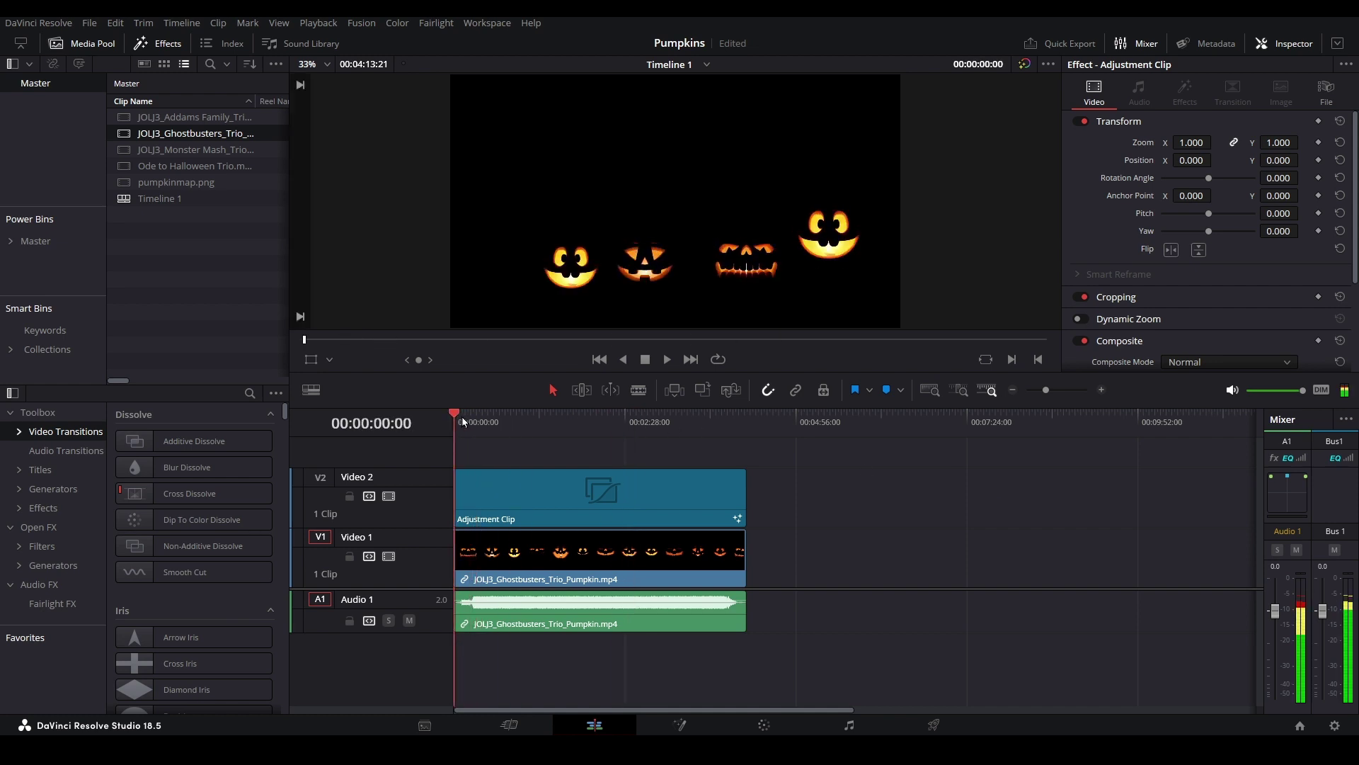
Step: Save the project and switch to the Fusion page
left_click(90, 22)
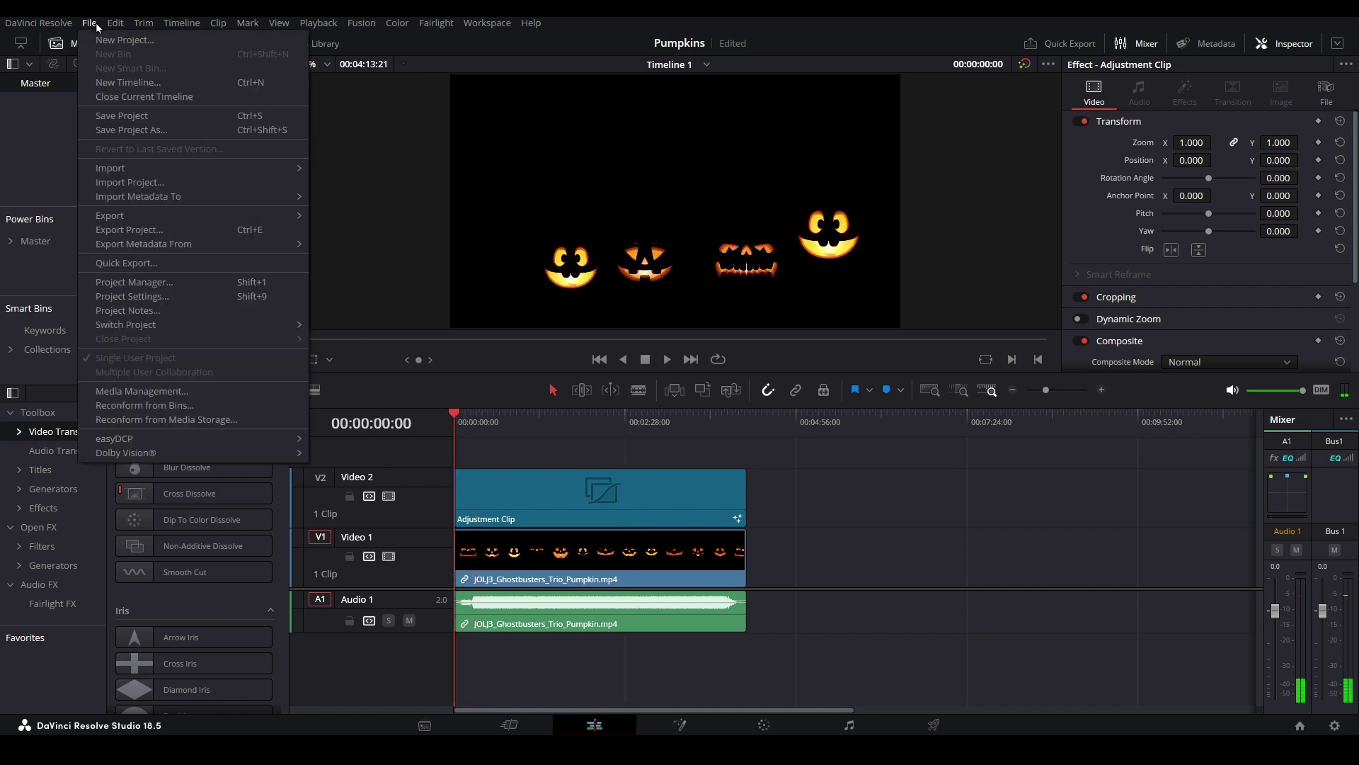
left_click(133, 119)
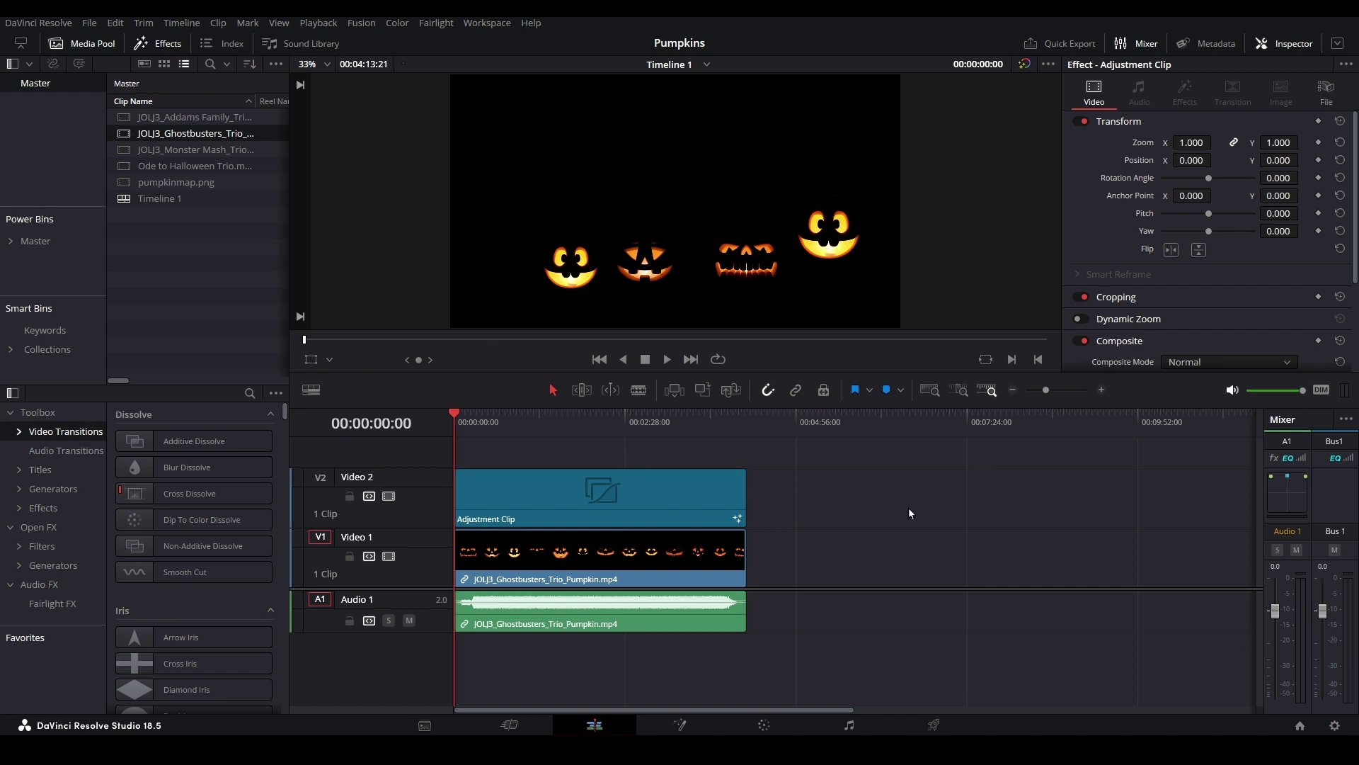
key("shift+5")
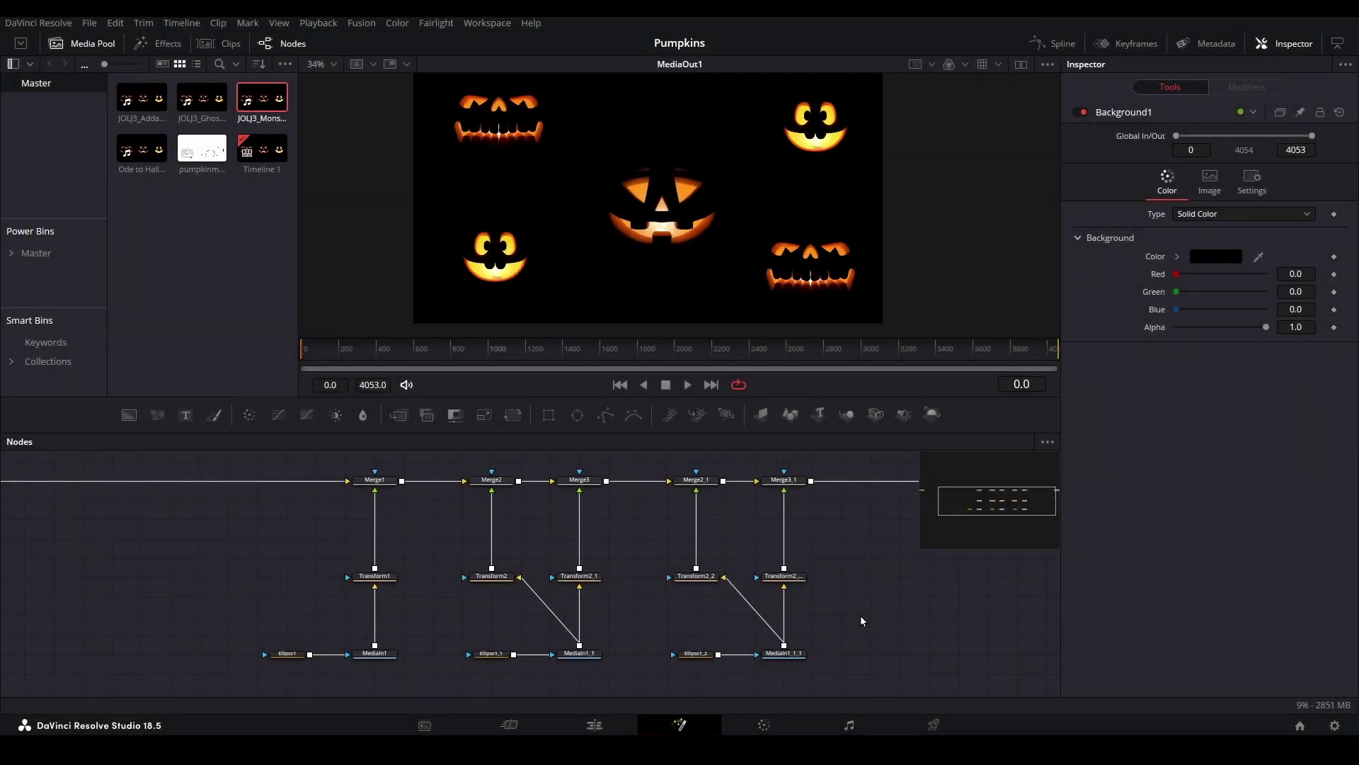
Step: Route the Video Clean Feed to Generic PnP Monitor 2
left_click(503, 27)
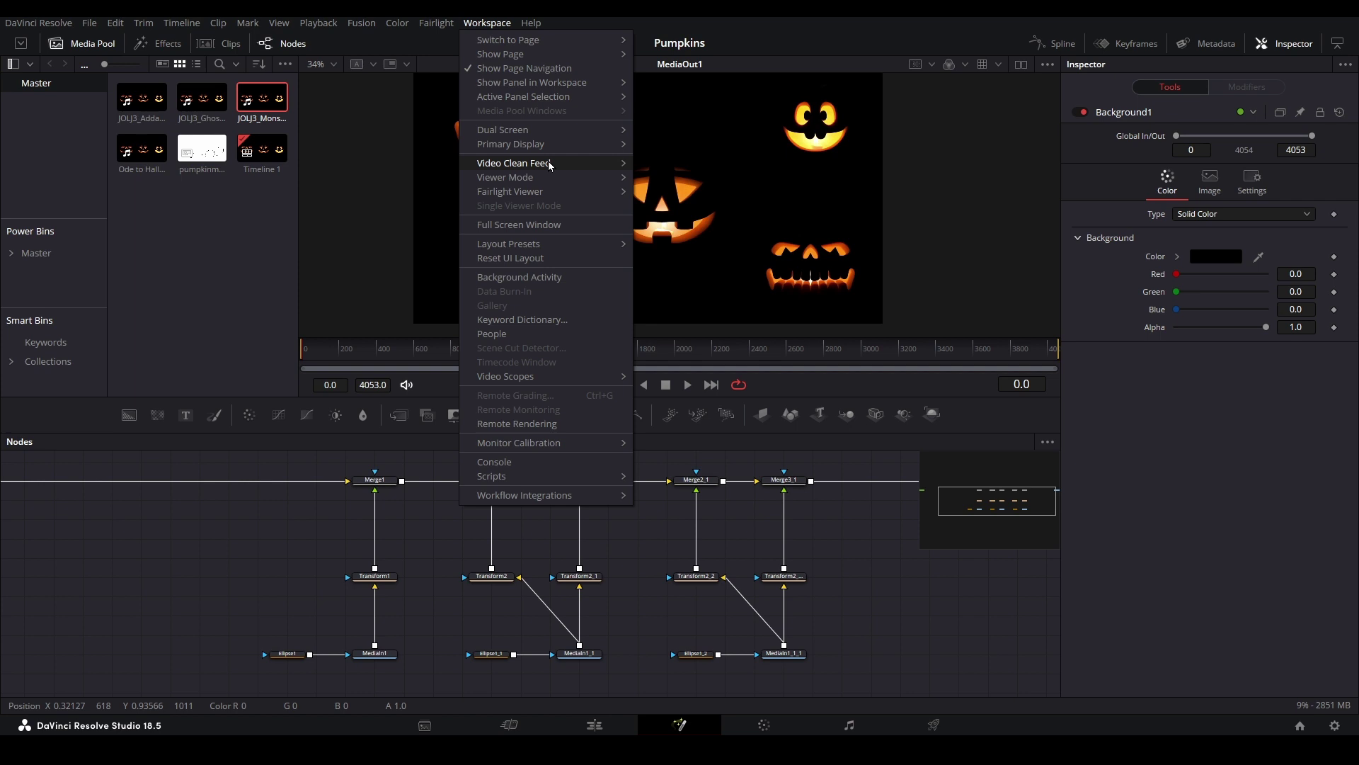
mouse_move(558, 164)
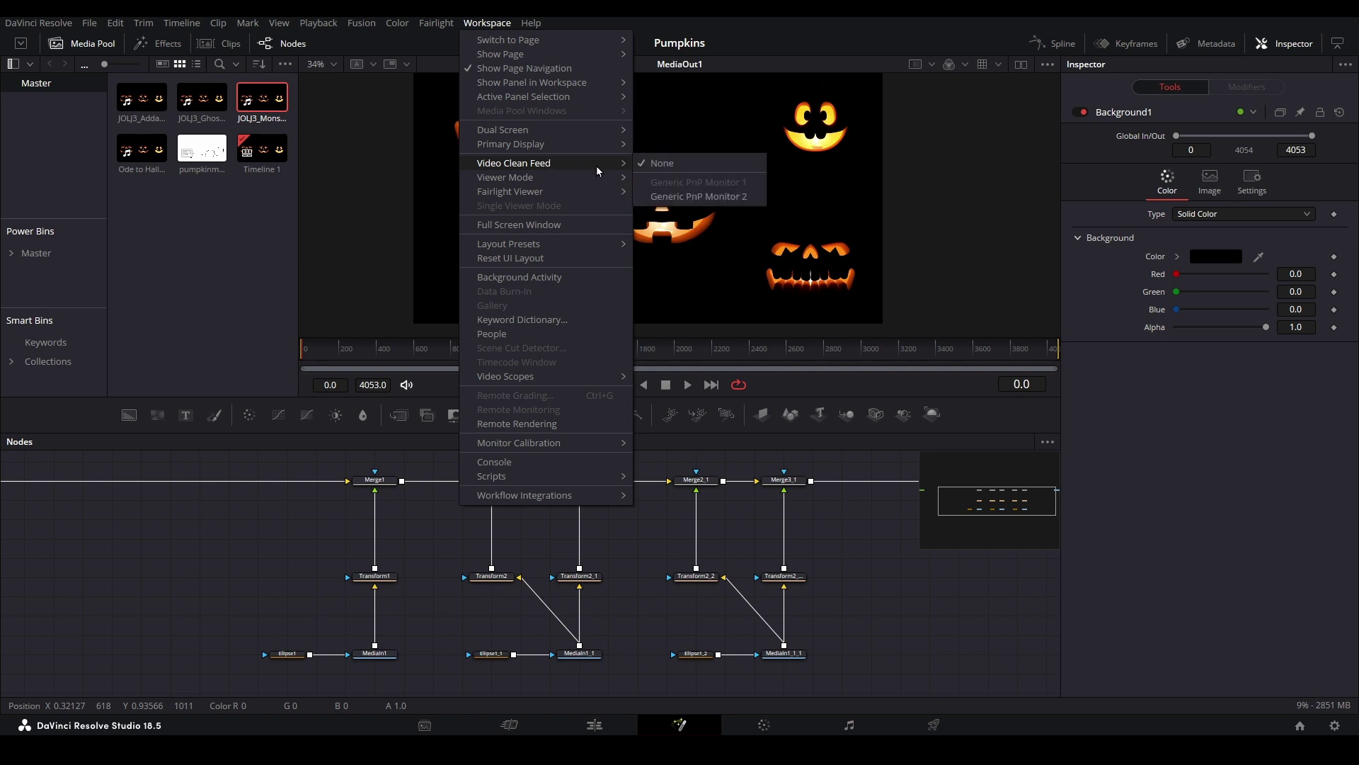
left_click(715, 199)
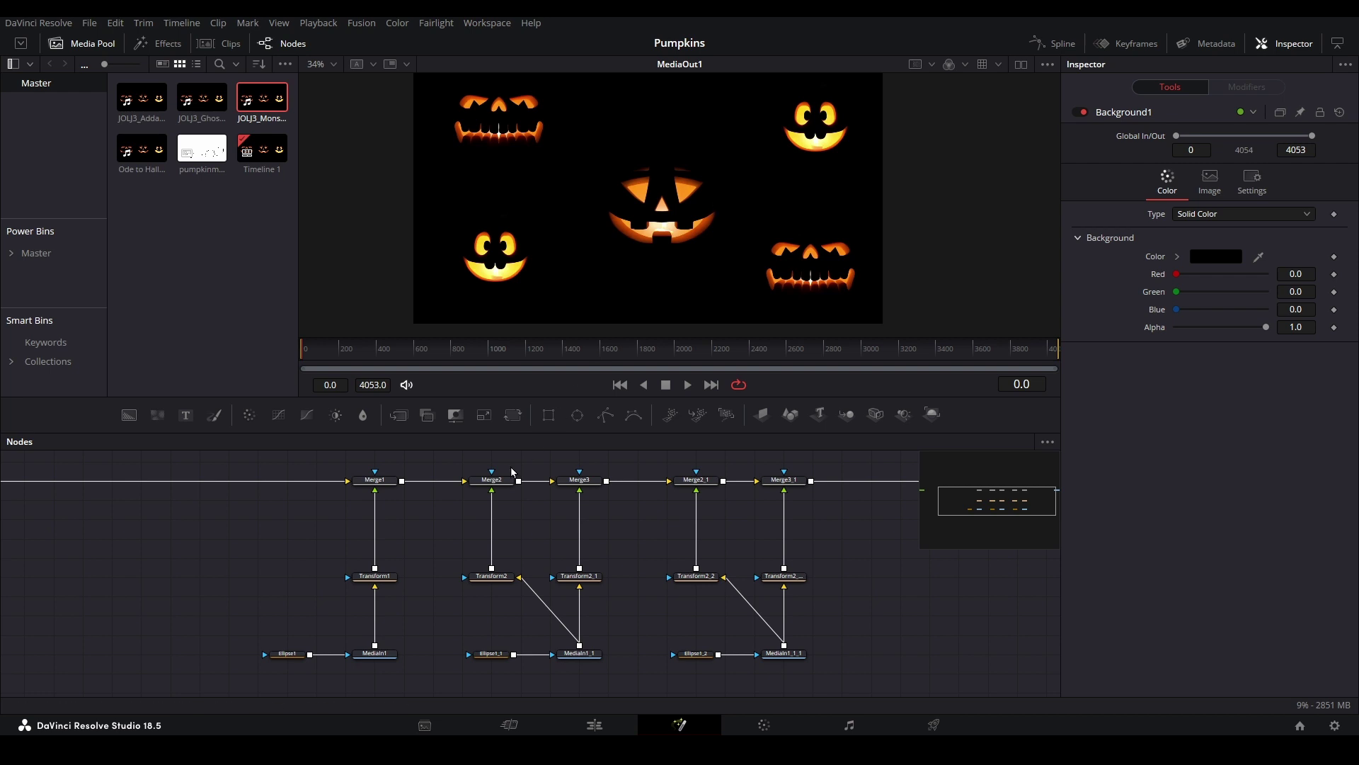
Step: Disconnect Transform2 from Merge2 and move Transform1's centre face down and right
left_click_drag(492, 493, 410, 570)
left_click(392, 578)
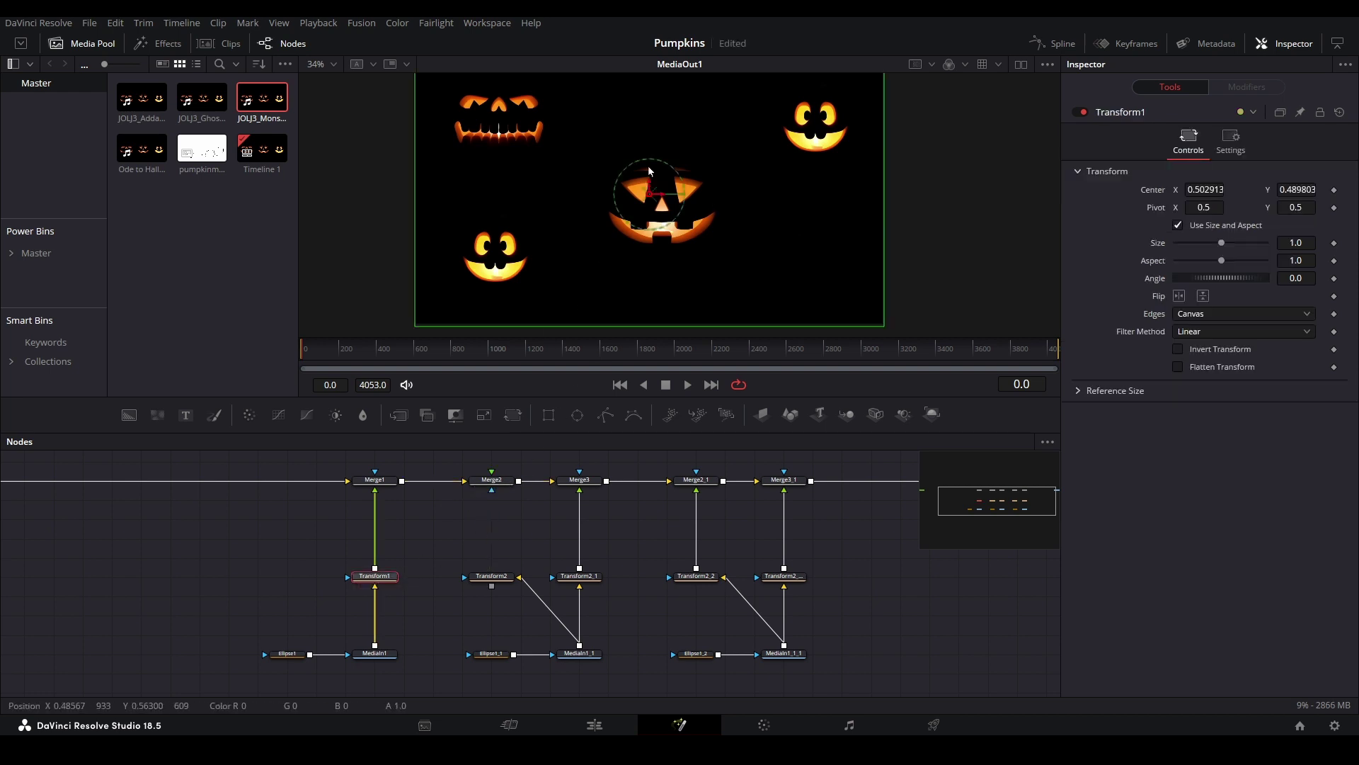
left_click_drag(650, 193, 613, 241)
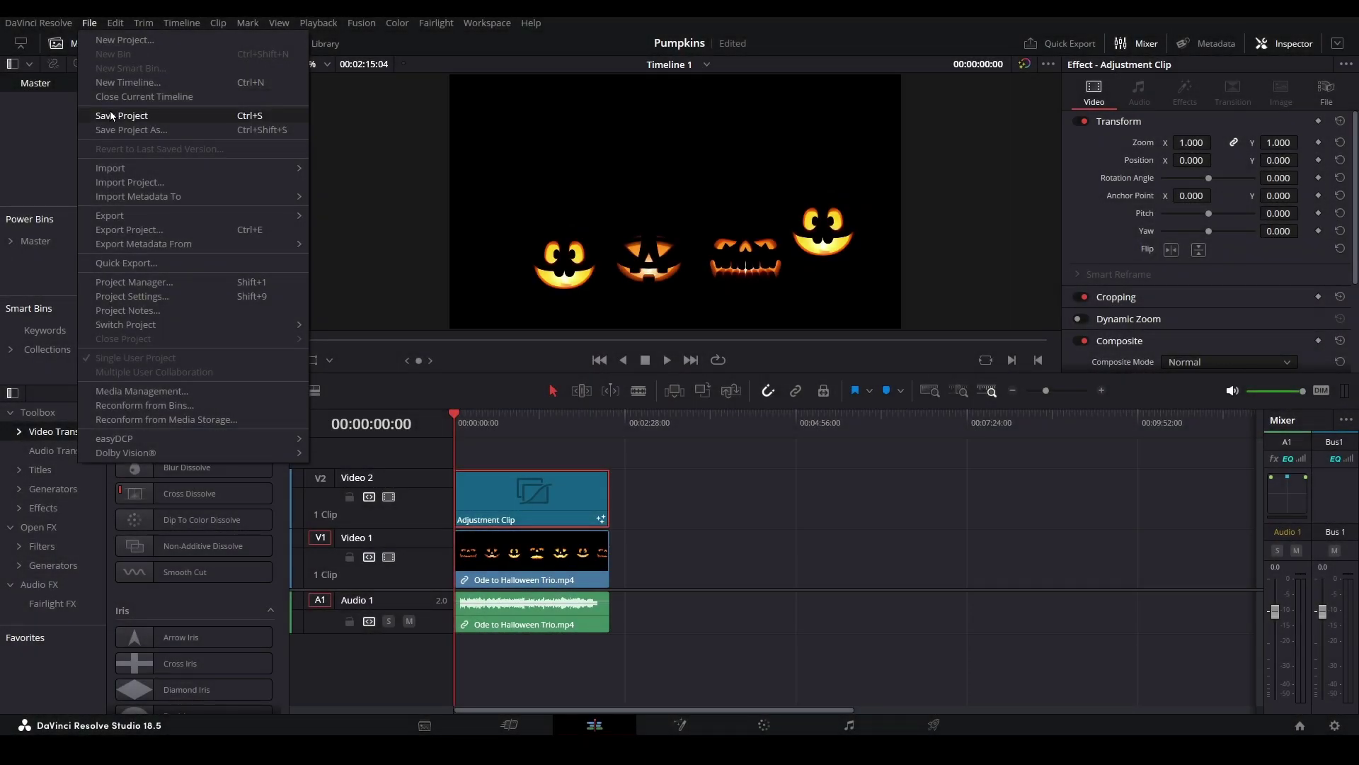
Step: Save the Pumpkins project and switch pages to view the stacked Monster Mash Trio clips
left_click(111, 116)
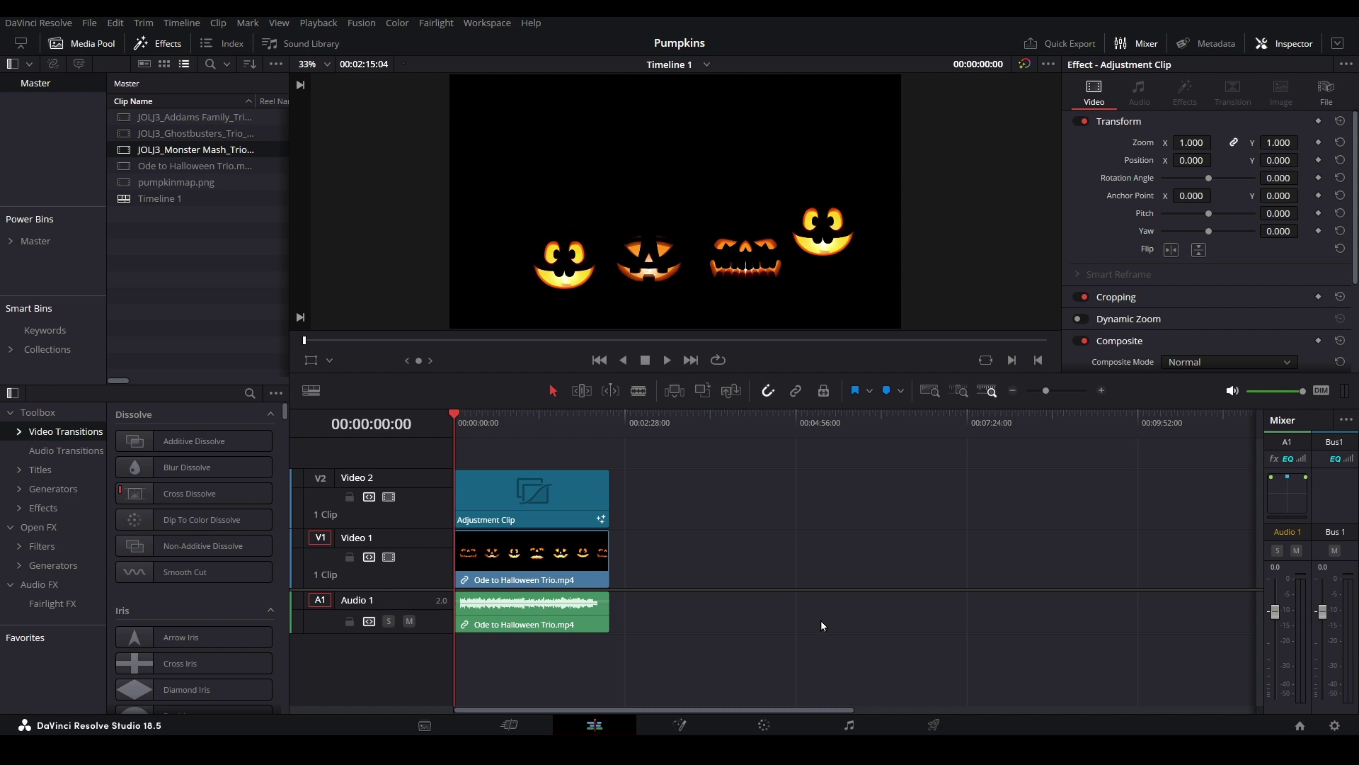
left_click(934, 725)
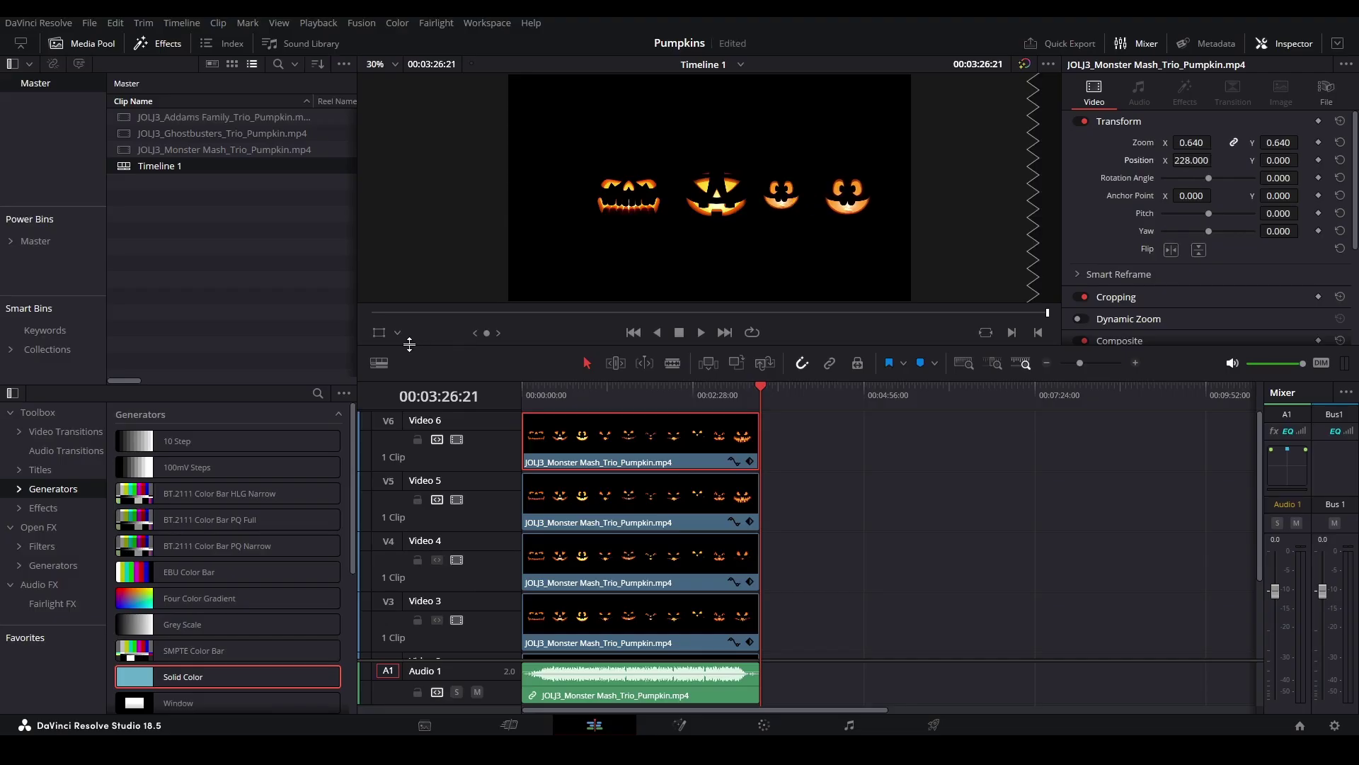
Step: Move the top clip's anchor point upward, then shift the Video 5 copy up and left
left_click(379, 332)
left_click_drag(756, 188, 776, 120)
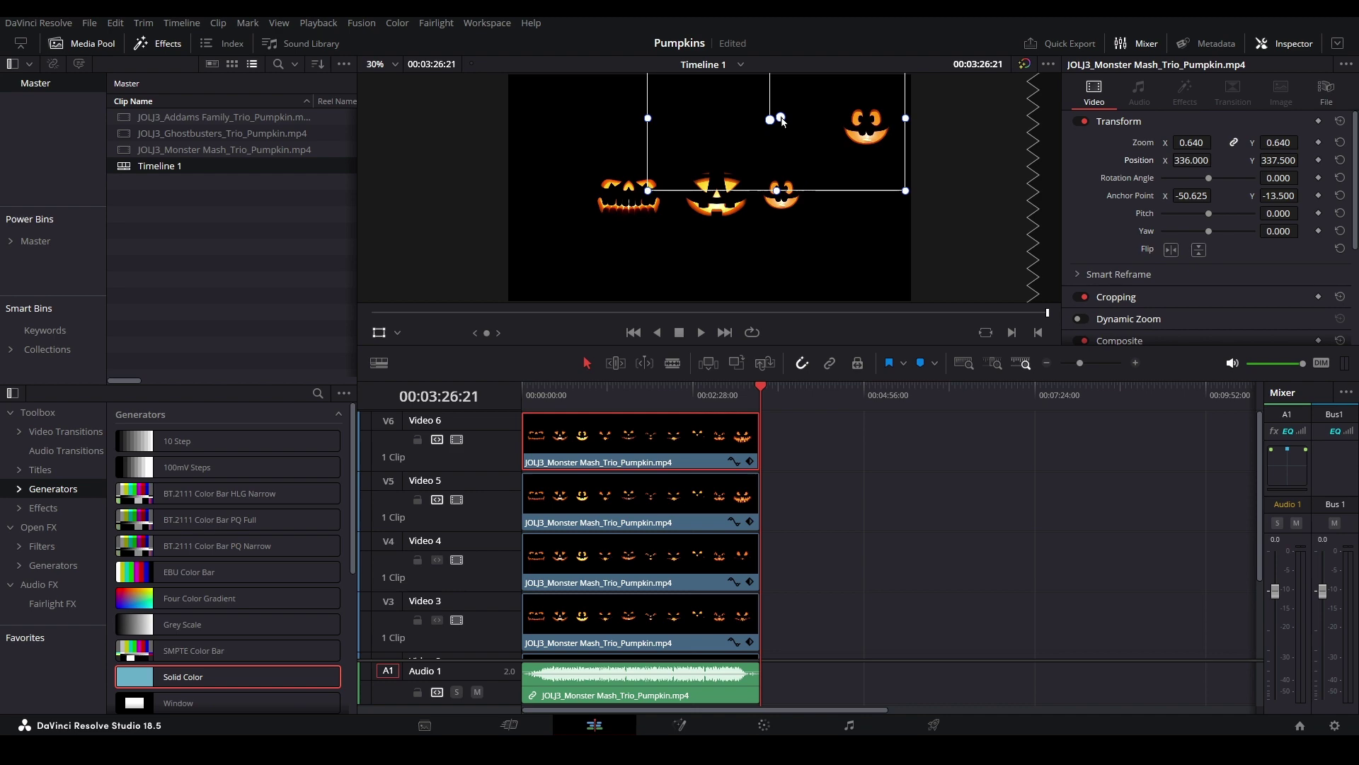
left_click(708, 494)
left_click_drag(708, 193, 685, 135)
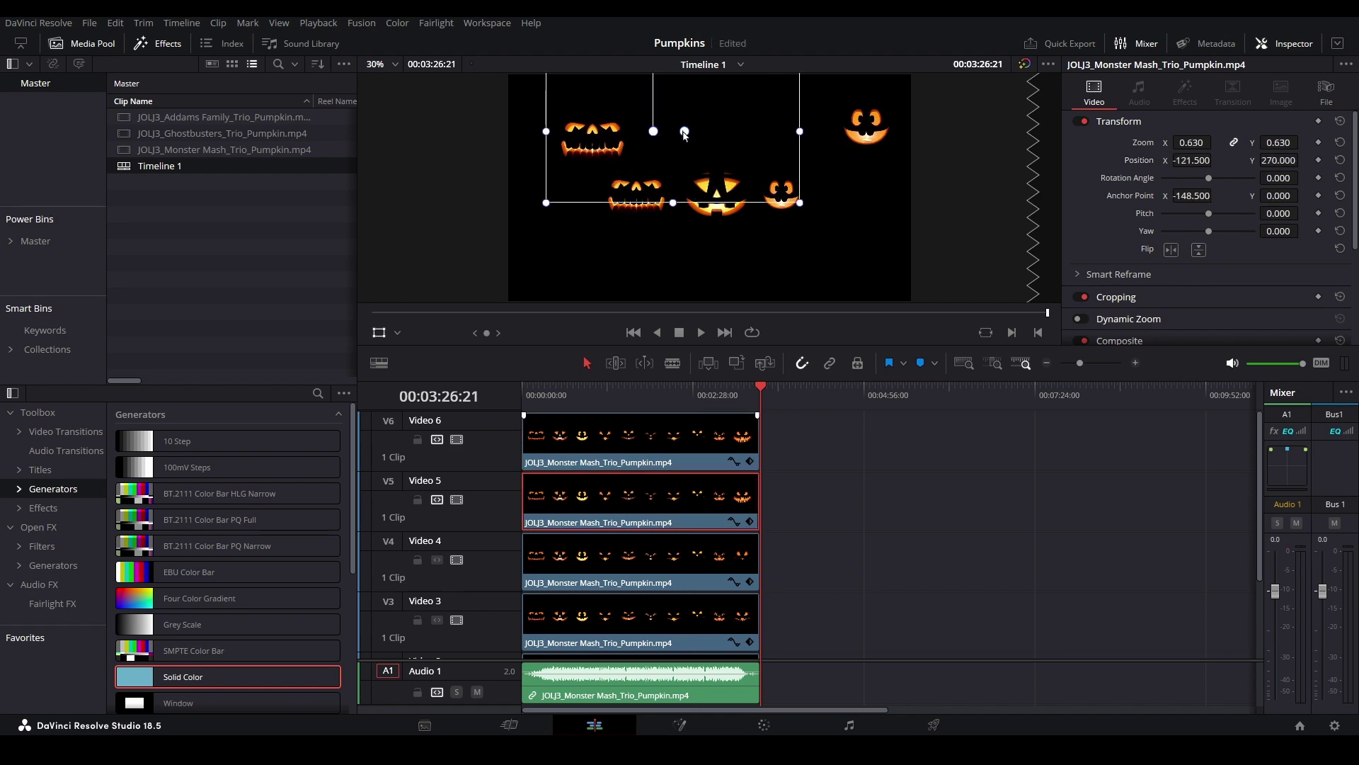